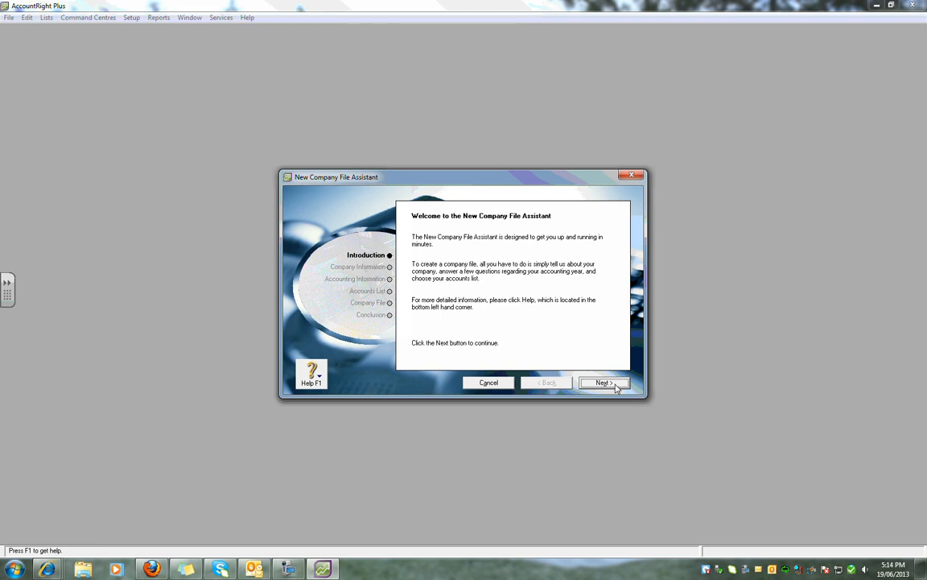
# - Enter company name Roselea Gift Ware with its ABN, two-line street address and phone number
pyautogui.click(616, 387)
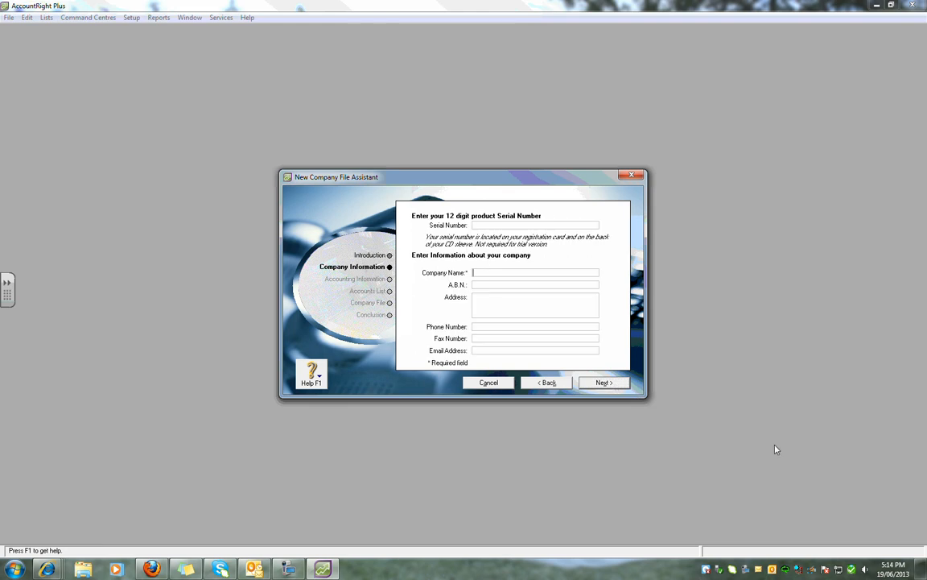
pyautogui.write('Ro')
pyautogui.write('se')
pyautogui.write('lea')
pyautogui.write(' Gift Wa')
pyautogui.write('re')
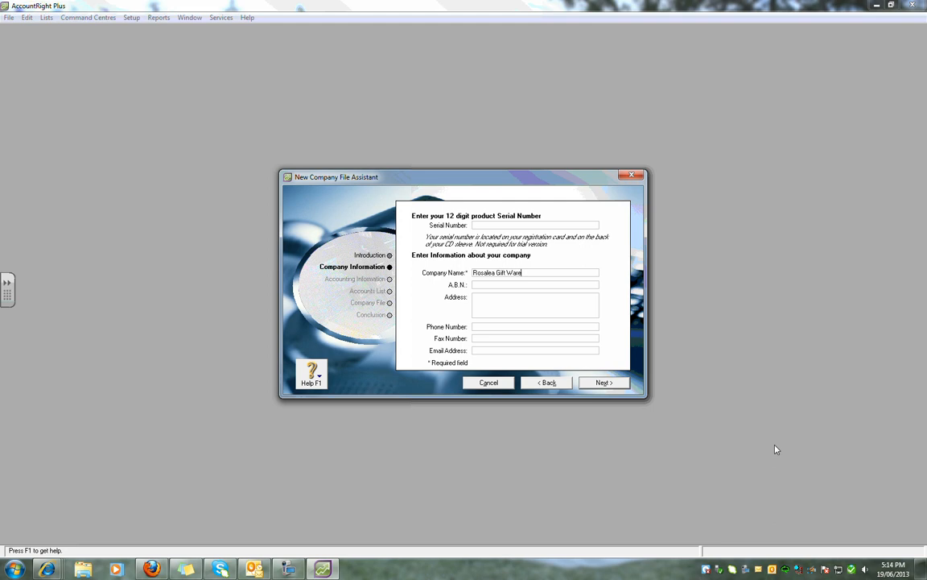
pyautogui.press('Tab')
pyautogui.write('11 000 000 000')
pyautogui.press('Tab')
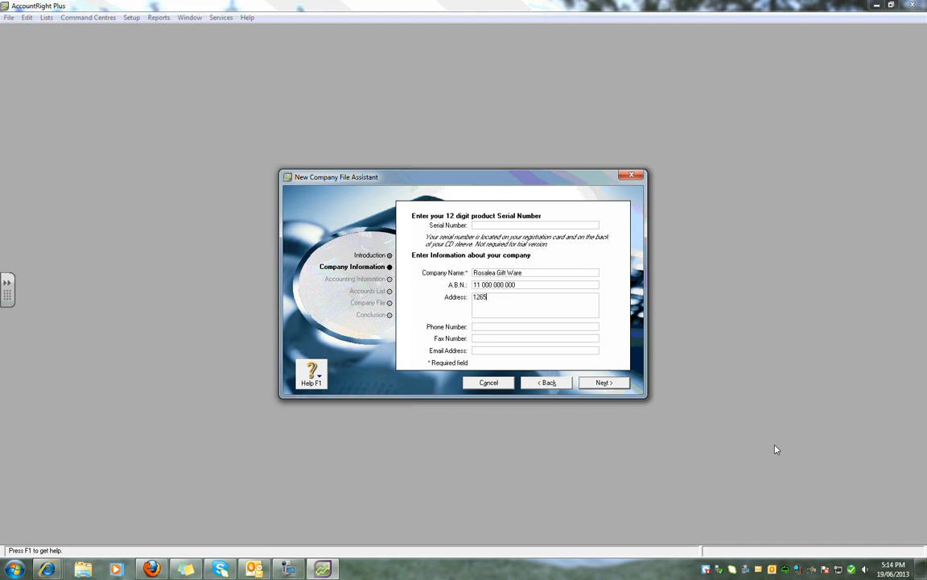
pyautogui.press('Return')
pyautogui.write('Rosebay NSW 2000')
pyautogui.press('Tab')
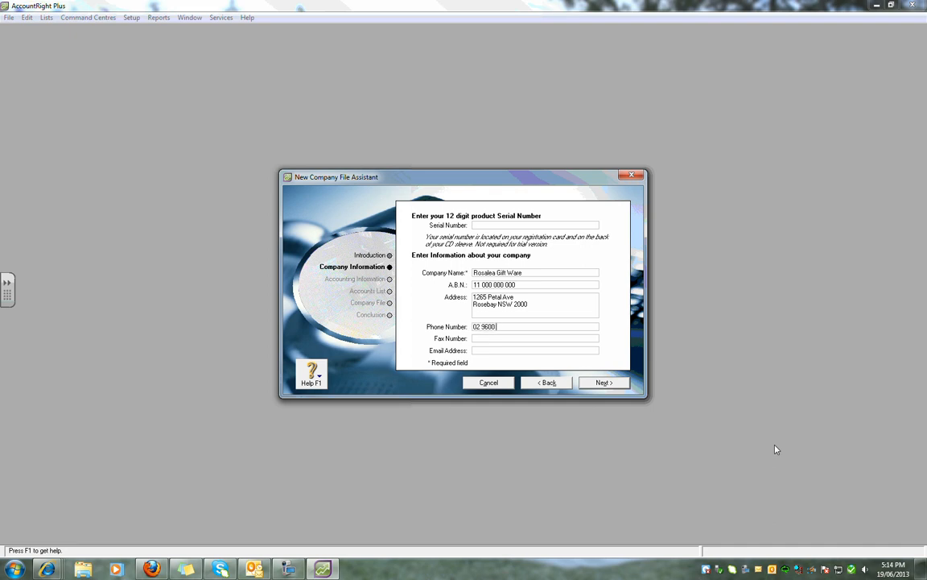
pyautogui.click(617, 384)
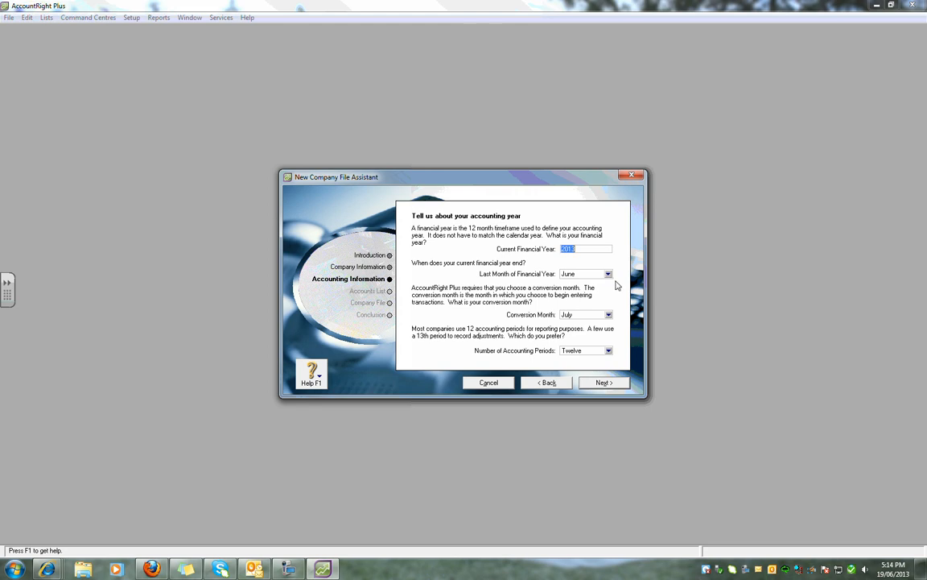
# - Set April as the conversion month and keep twelve accounting periods
pyautogui.click(608, 315)
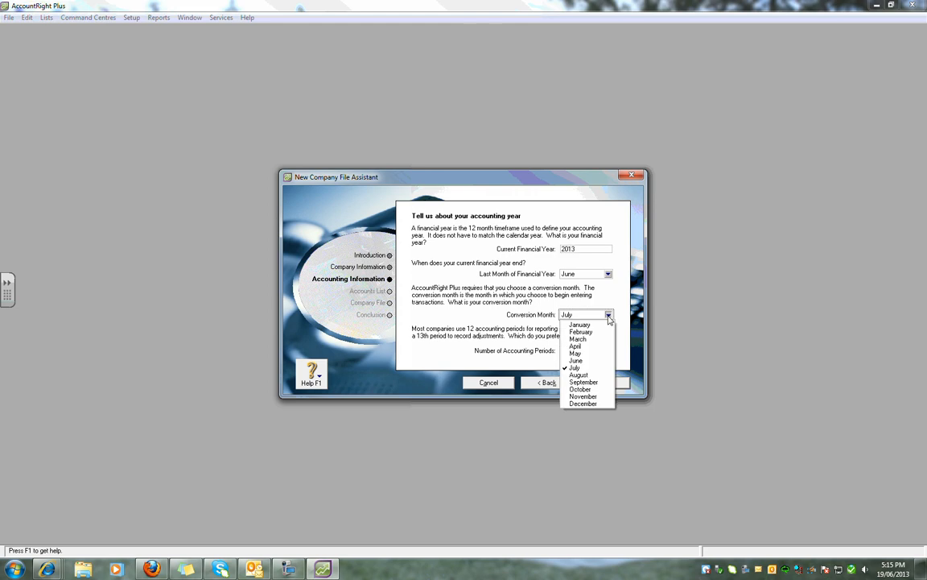
pyautogui.click(593, 348)
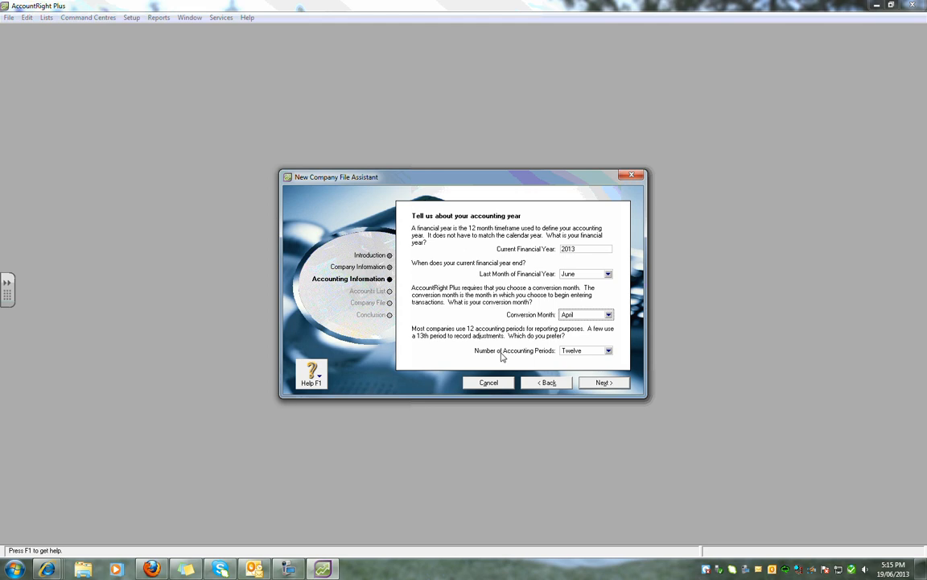
pyautogui.click(609, 351)
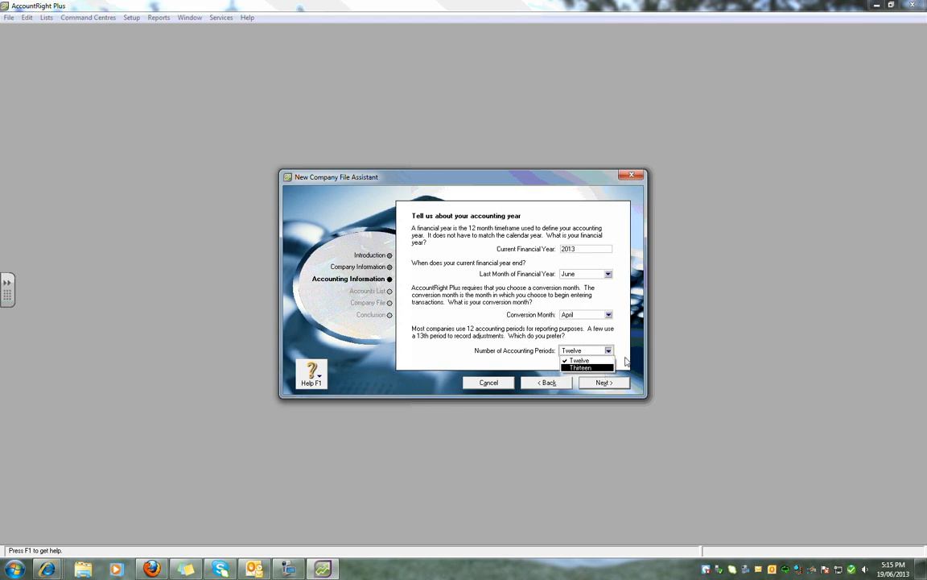
pyautogui.click(626, 352)
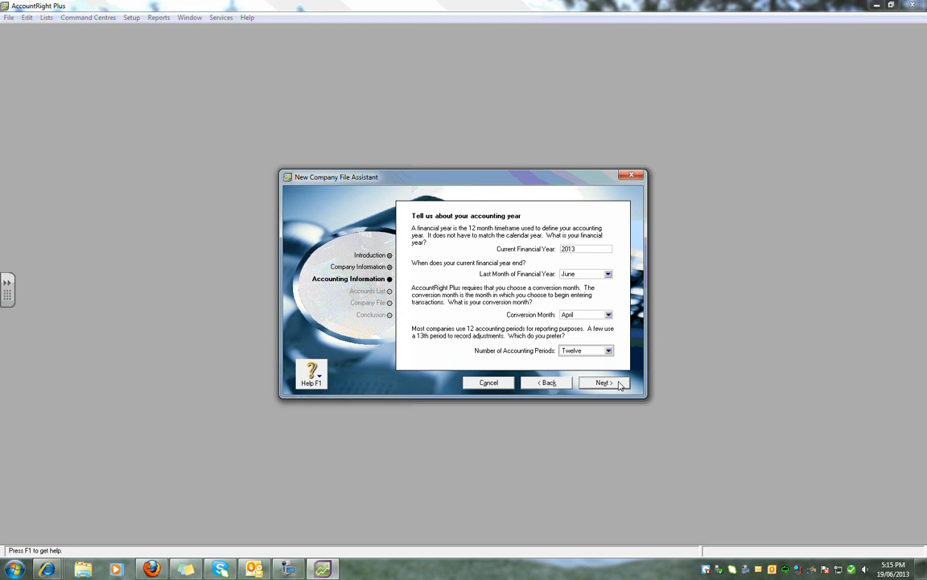
pyautogui.click(618, 383)
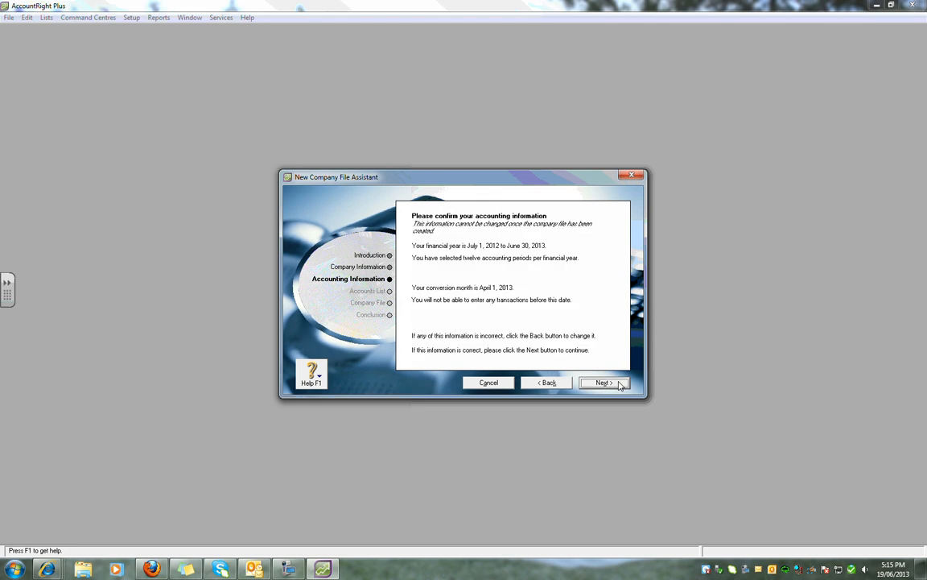
# - Accept the summary and base the accounts list on the Retail Gift Shop business type
pyautogui.click(620, 384)
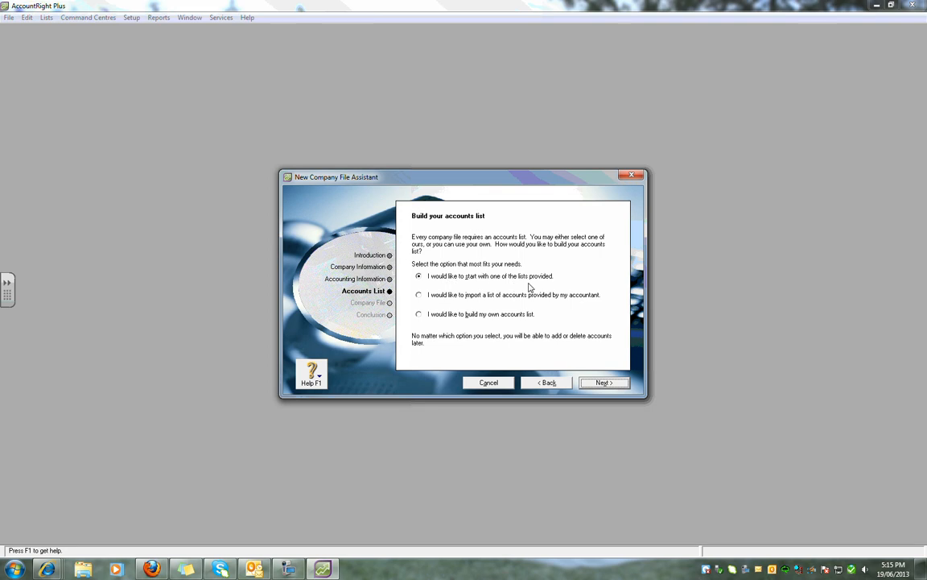
pyautogui.click(606, 384)
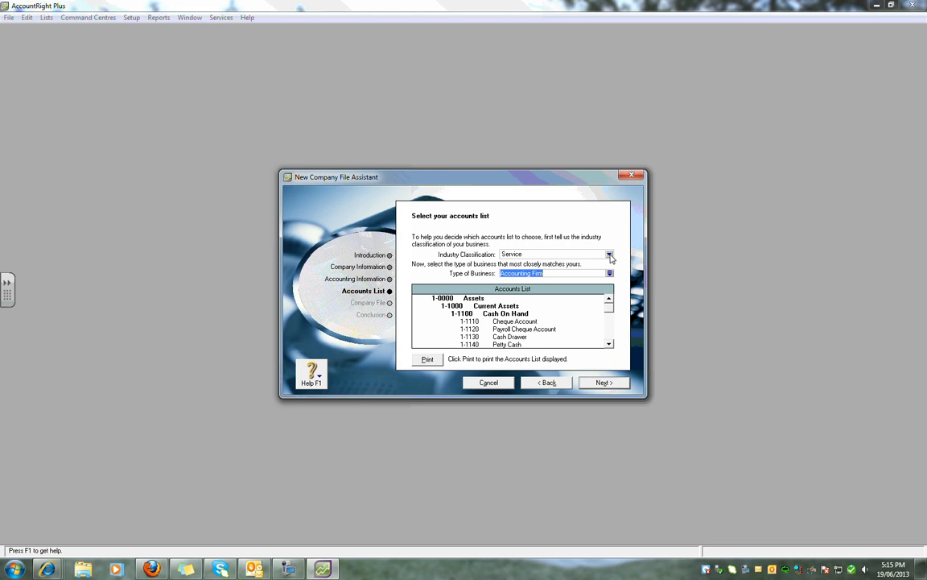
pyautogui.click(563, 255)
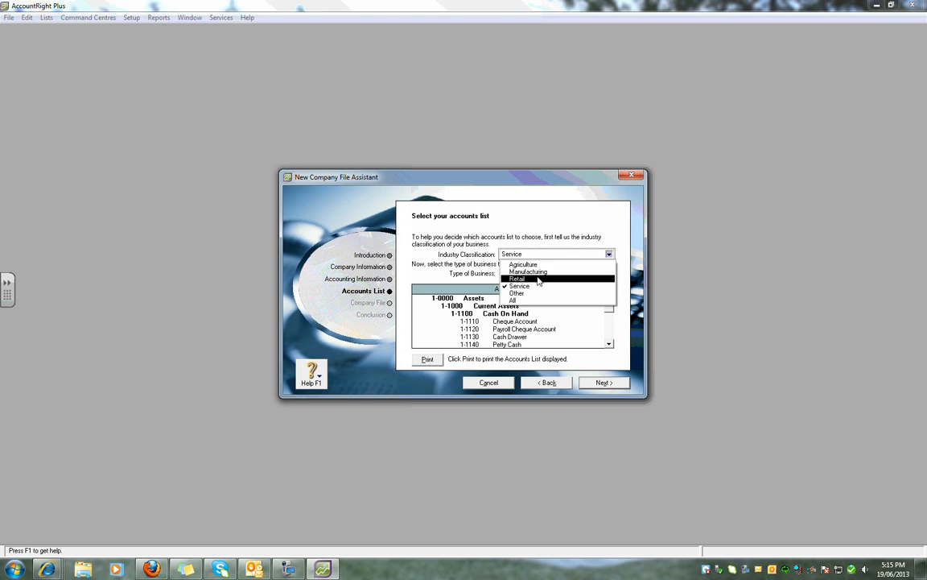
pyautogui.click(611, 278)
pyautogui.click(612, 276)
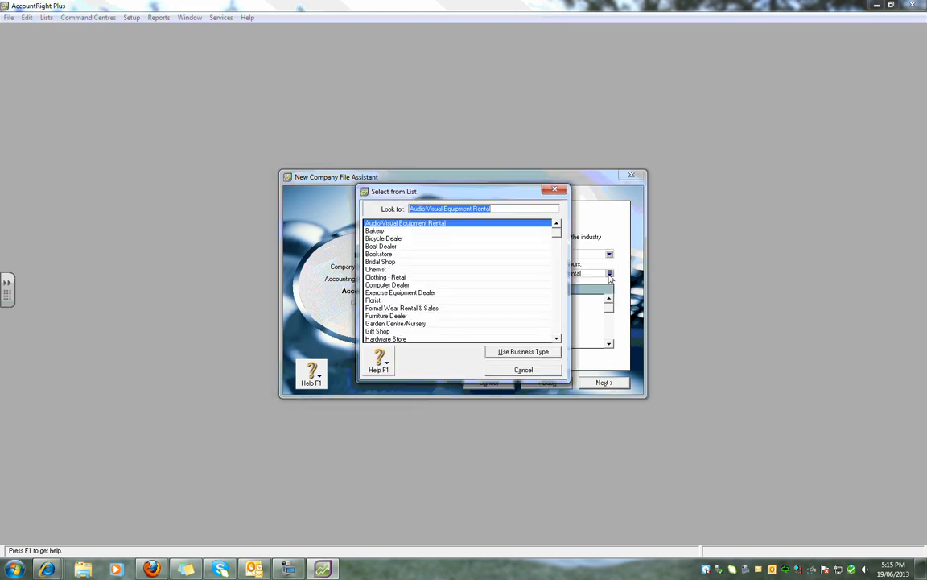
pyautogui.click(394, 331)
pyautogui.click(506, 352)
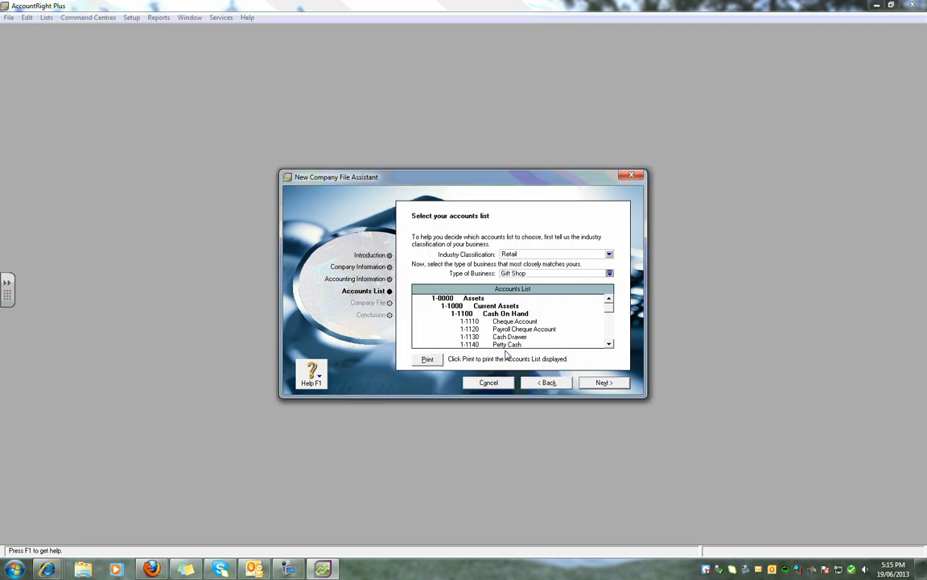
pyautogui.click(593, 386)
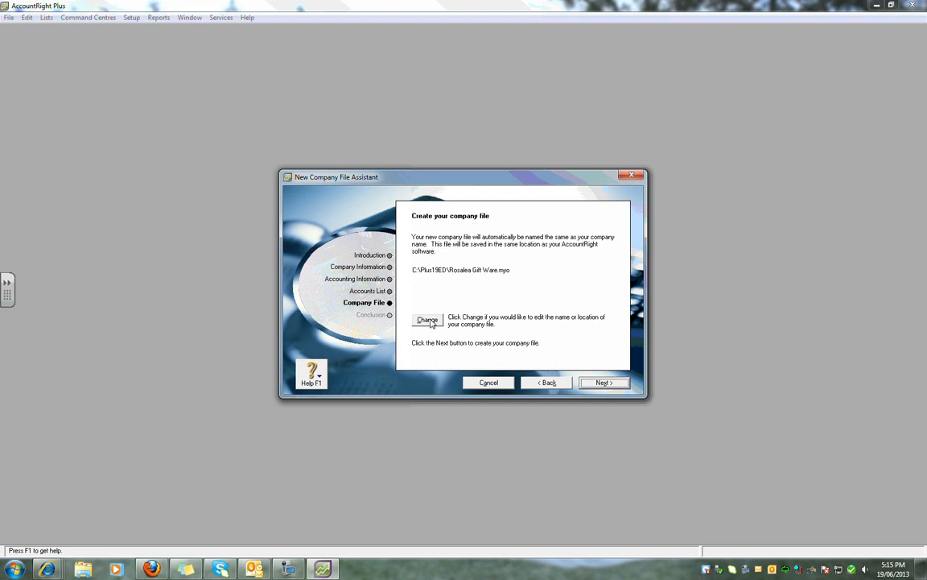
# - Save the company file on the E: drive as Rosalea Gift Ware1.MYO rather than replacing the existing file
pyautogui.click(428, 320)
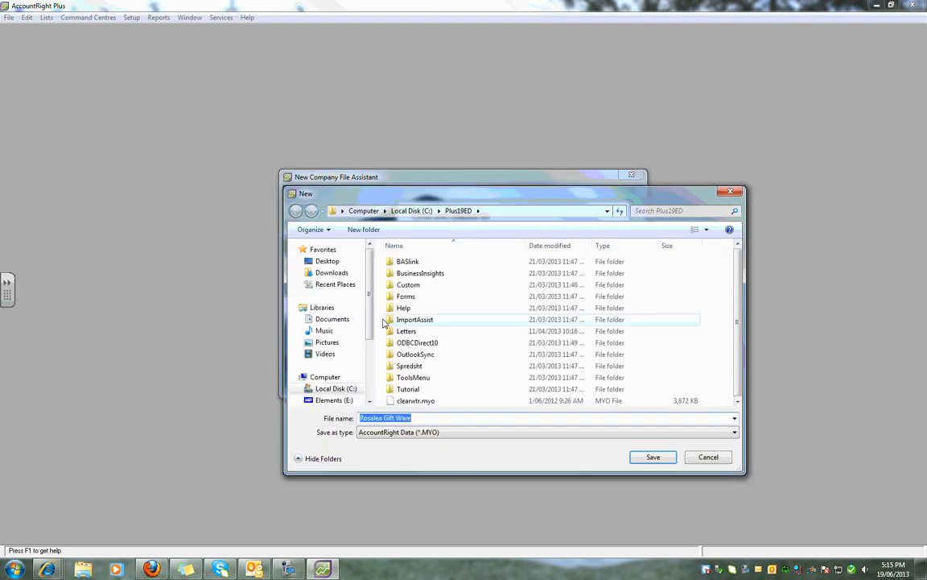
pyautogui.click(334, 349)
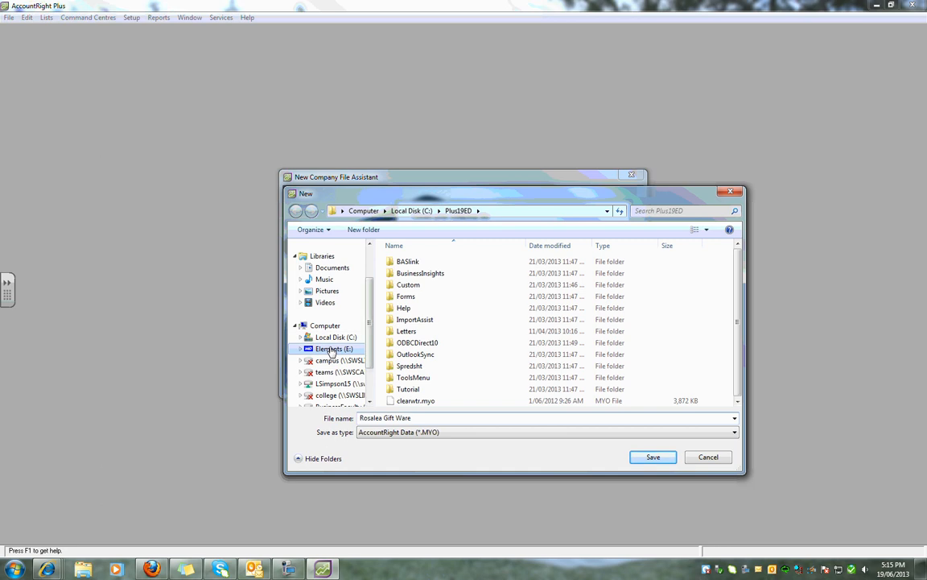
pyautogui.click(642, 459)
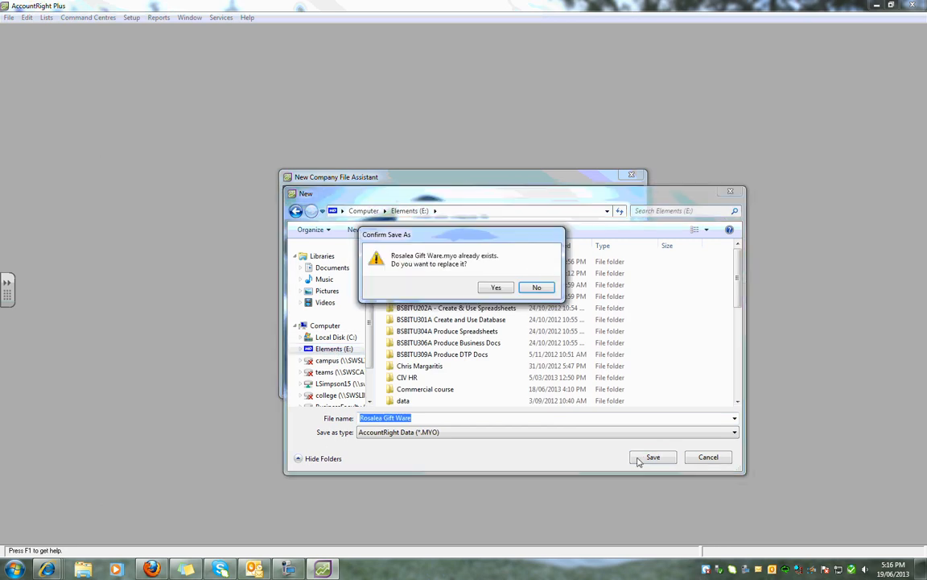
pyautogui.click(534, 288)
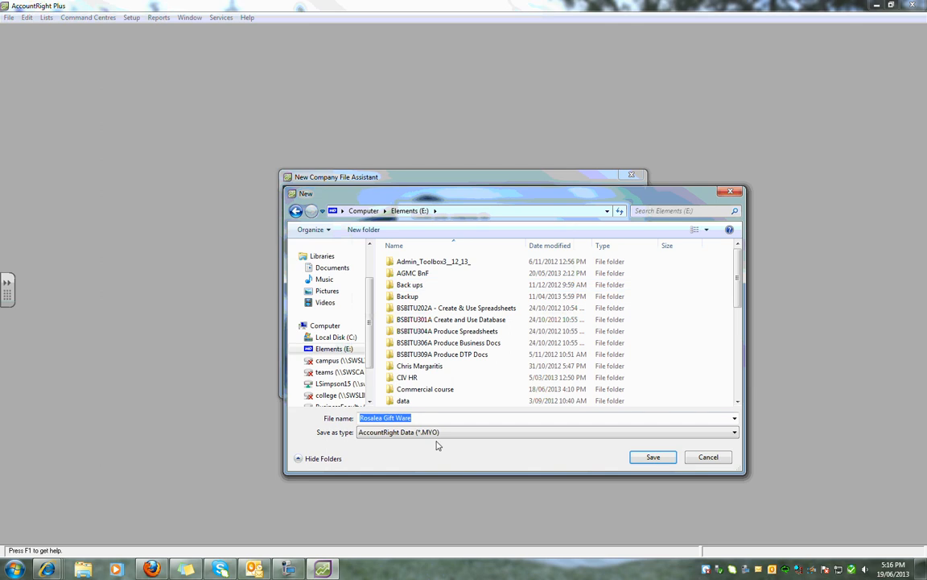
pyautogui.click(426, 418)
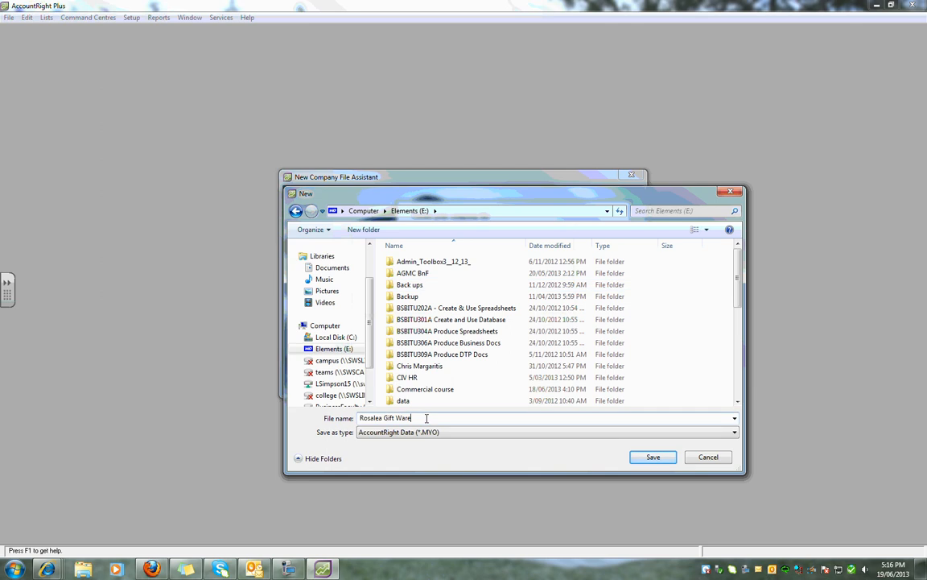
pyautogui.click(653, 456)
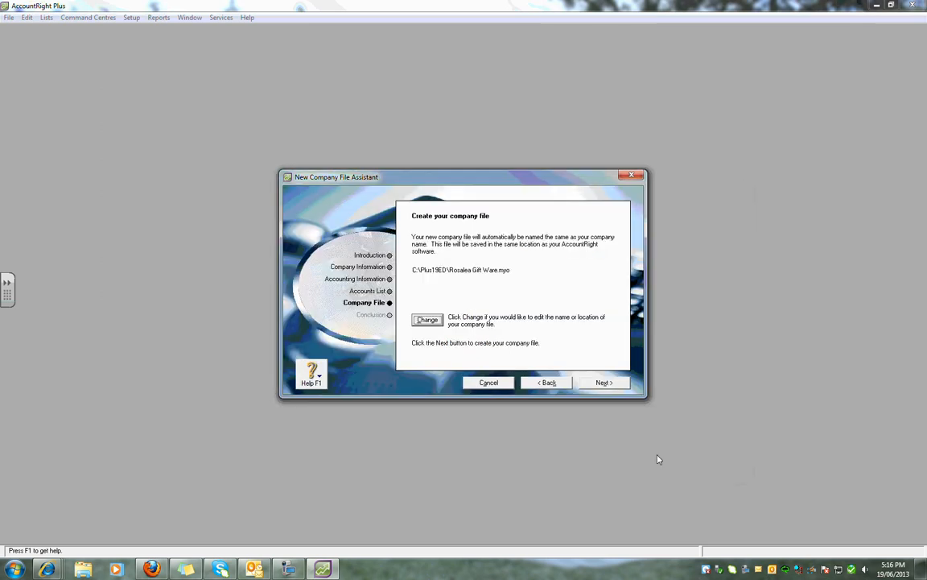
pyautogui.click(604, 382)
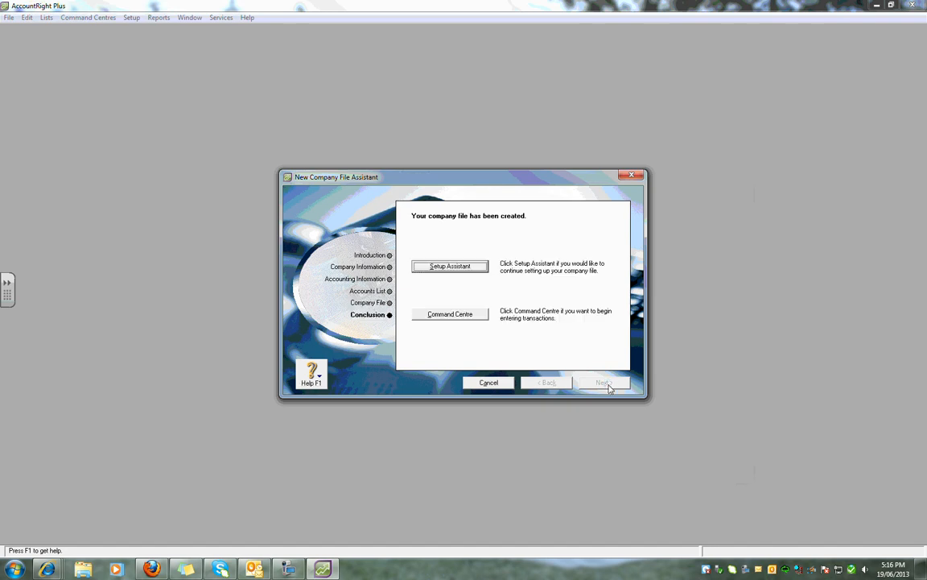
# - Go through the Customise preferences so accounts are selected by name instead of number
pyautogui.click(449, 266)
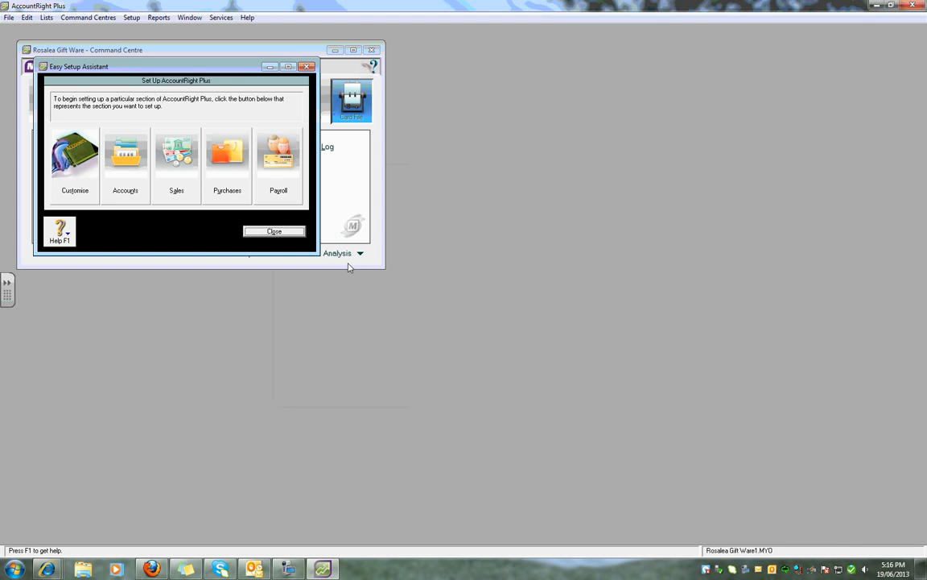
pyautogui.moveTo(314, 251); pyautogui.dragTo(514, 319)
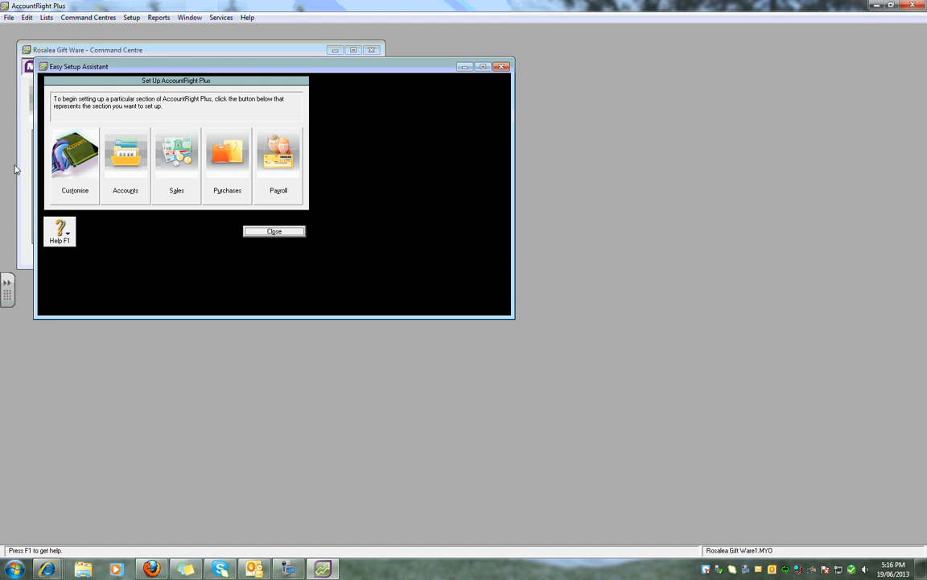
pyautogui.click(64, 157)
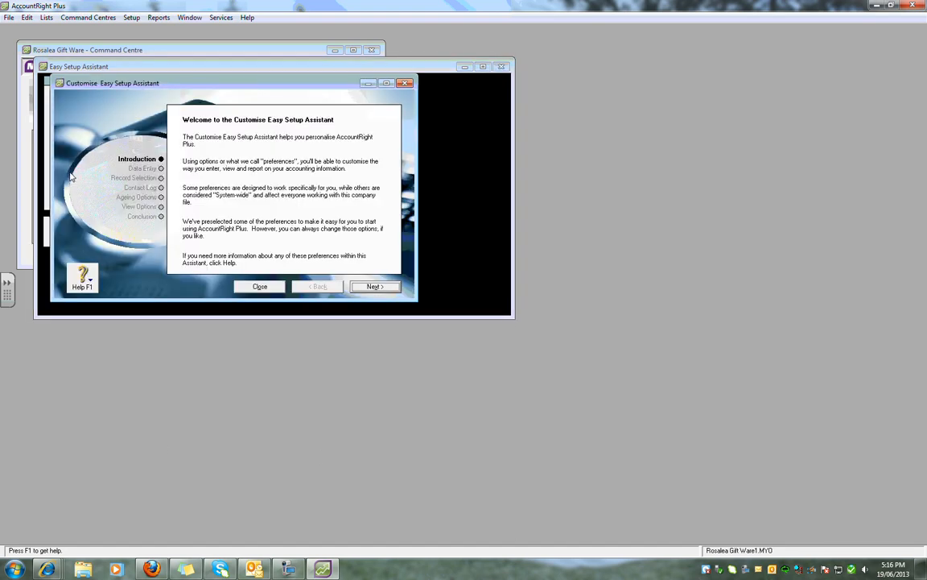
pyautogui.click(368, 287)
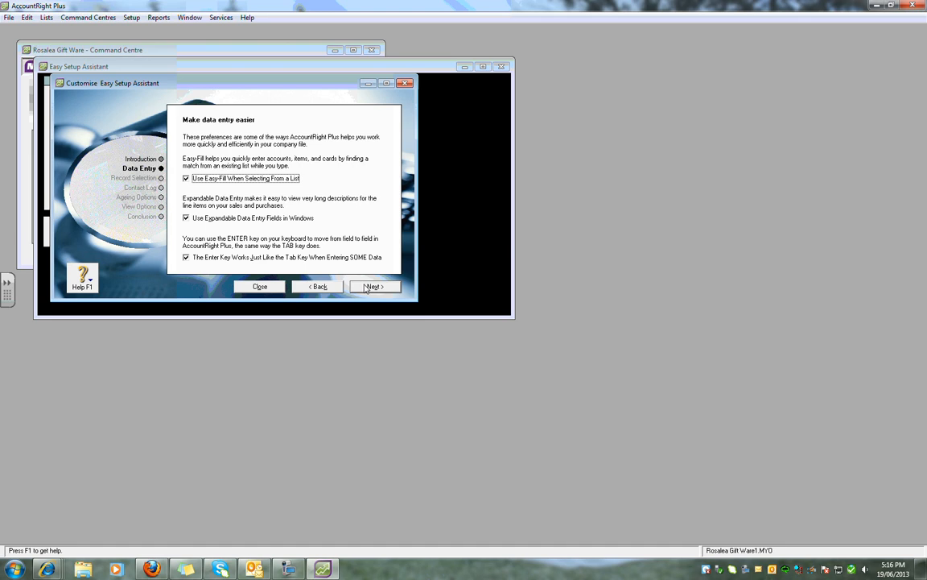
pyautogui.click(369, 288)
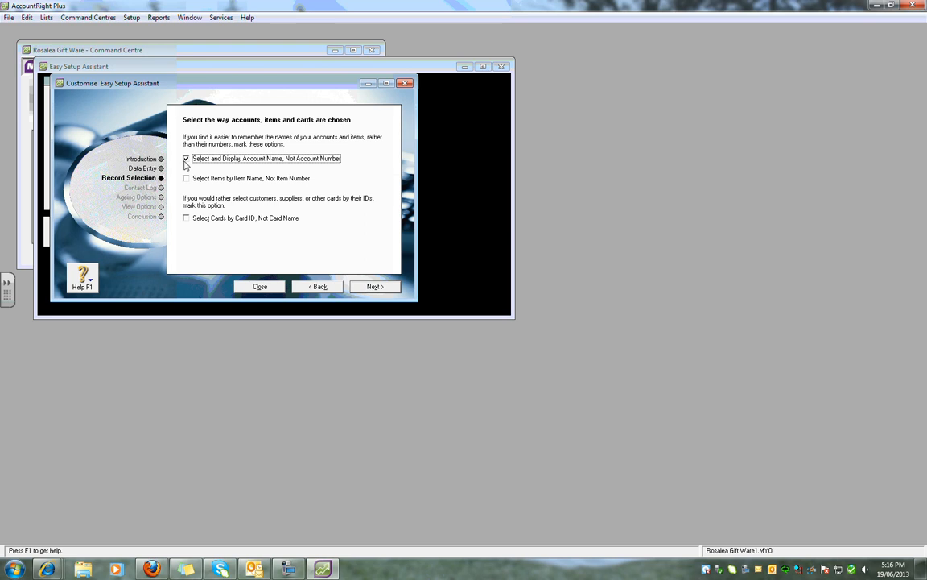
pyautogui.click(261, 287)
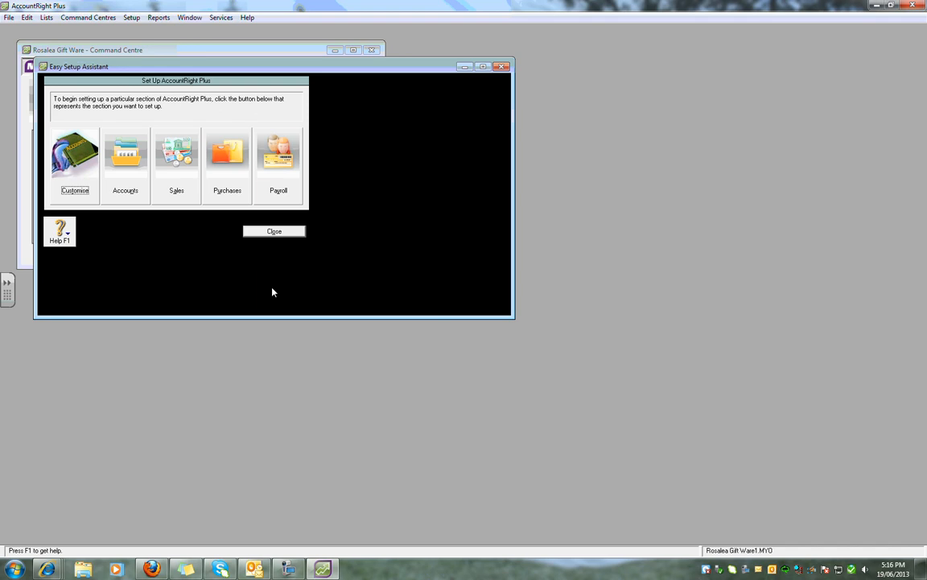
# - Open the Accounts setup at its accounts list and enlarge the window to show more accounts
pyautogui.click(134, 175)
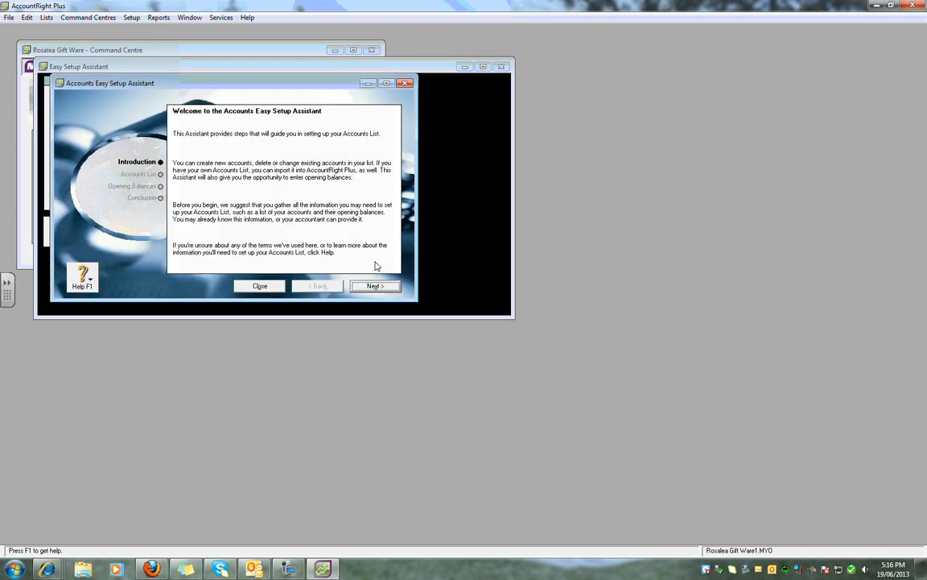
pyautogui.click(376, 286)
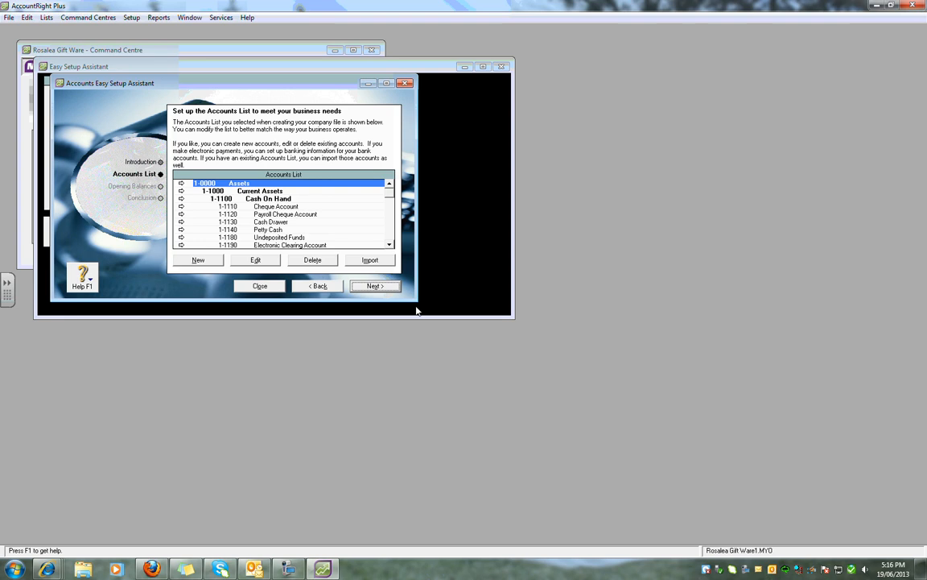
pyautogui.moveTo(413, 298); pyautogui.dragTo(622, 467)
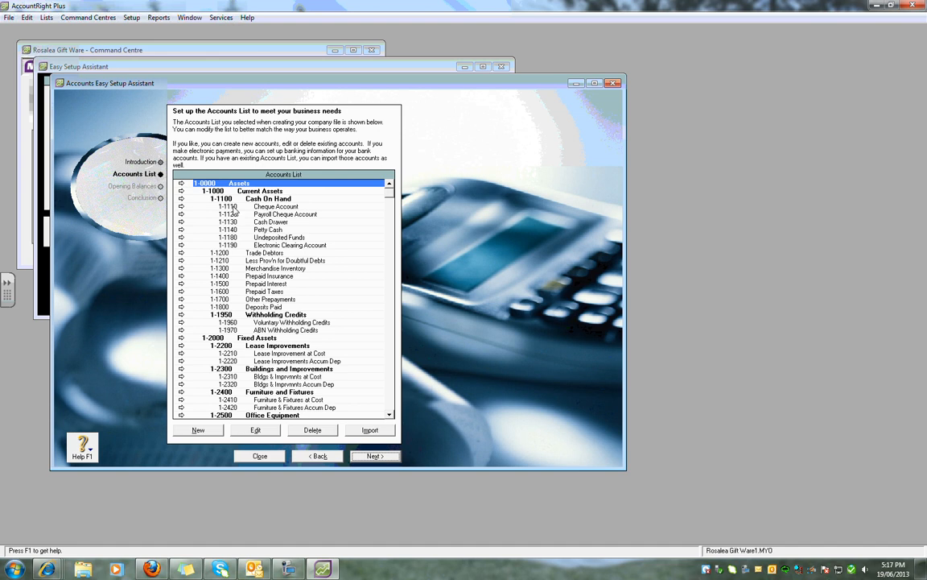
# - Rename account 1-1110 from Cheque Account to Cash at bank
pyautogui.click(182, 207)
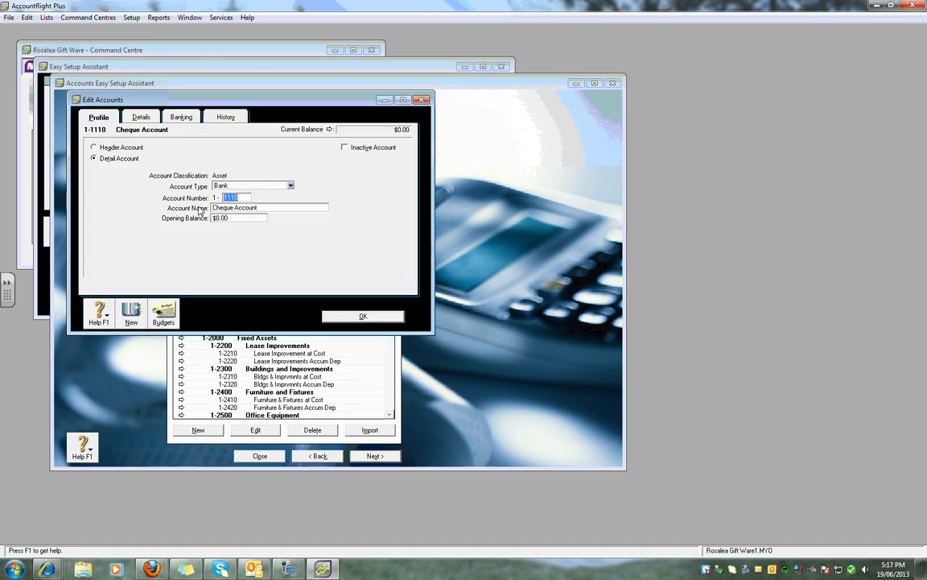
pyautogui.click(259, 209)
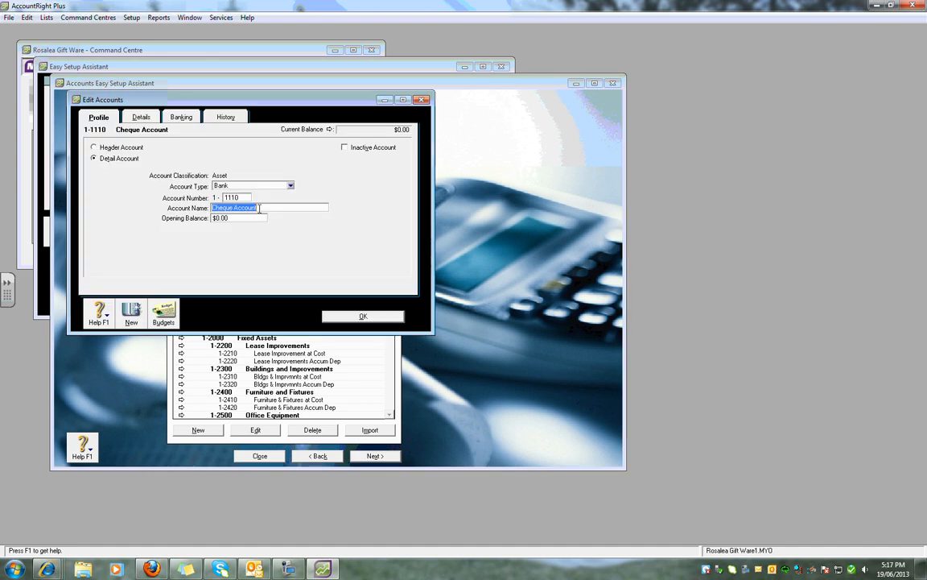
pyautogui.write('A')
pyautogui.write('ash at')
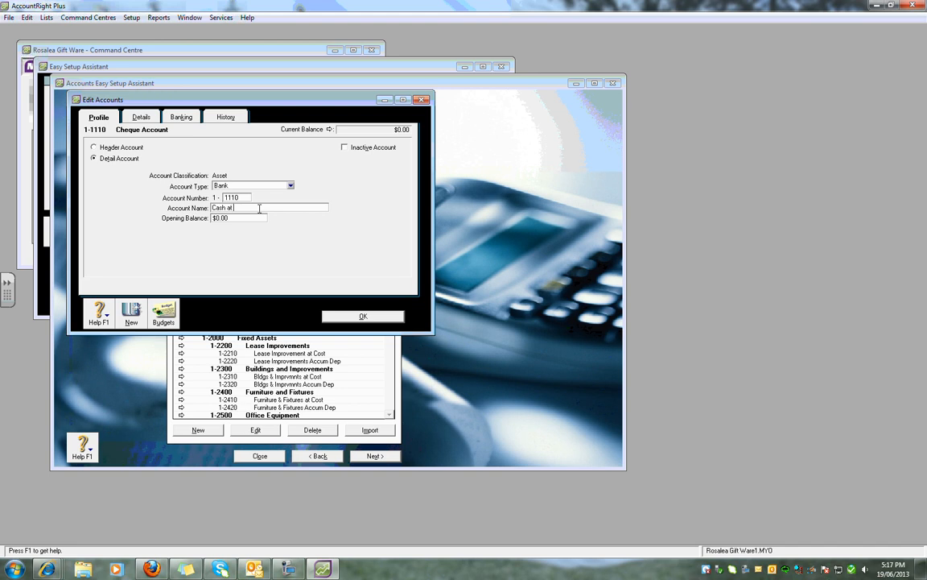
pyautogui.write(' bank')
pyautogui.click(363, 316)
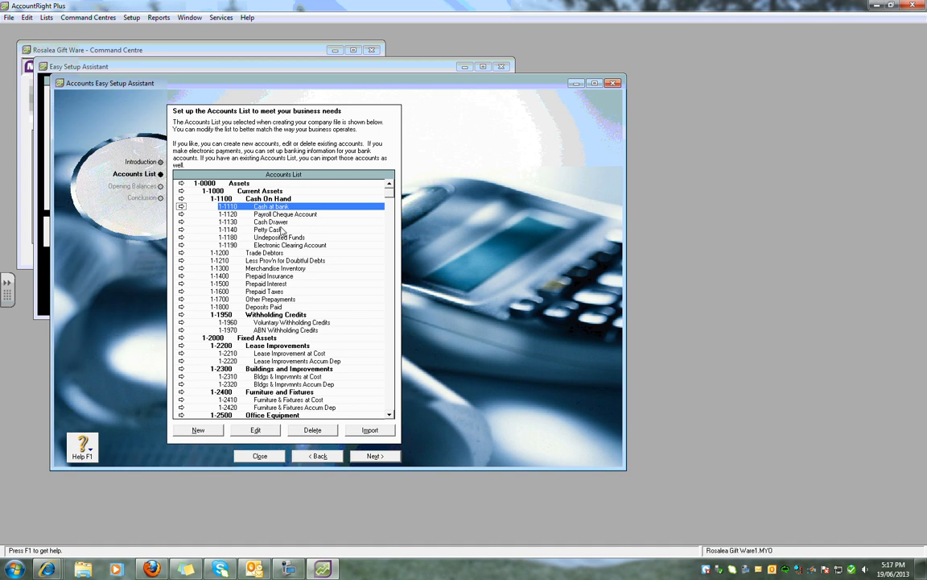
# - Create a new Income account 4-1010 named General sales
pyautogui.click(390, 417)
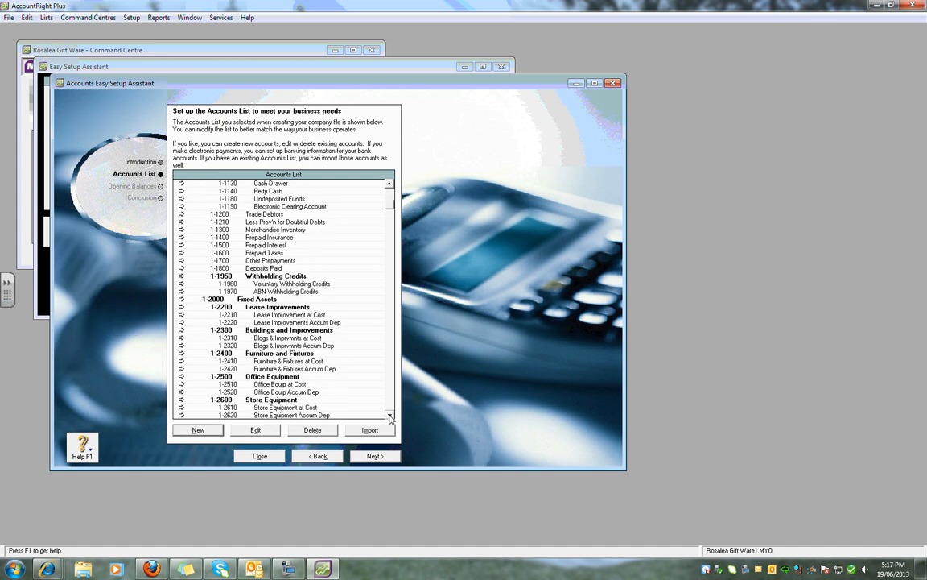
pyautogui.moveTo(390, 417); pyautogui.dragTo(390, 417)
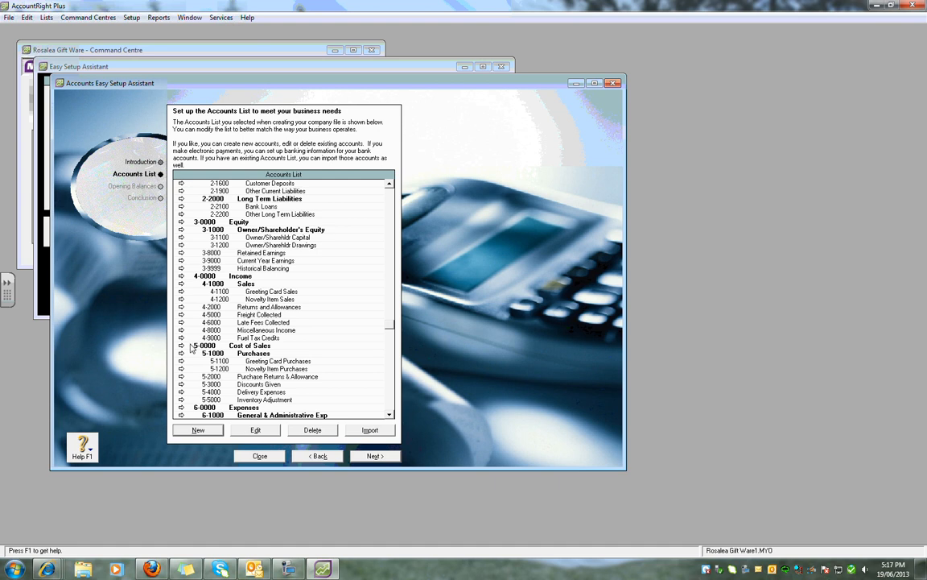
pyautogui.click(209, 433)
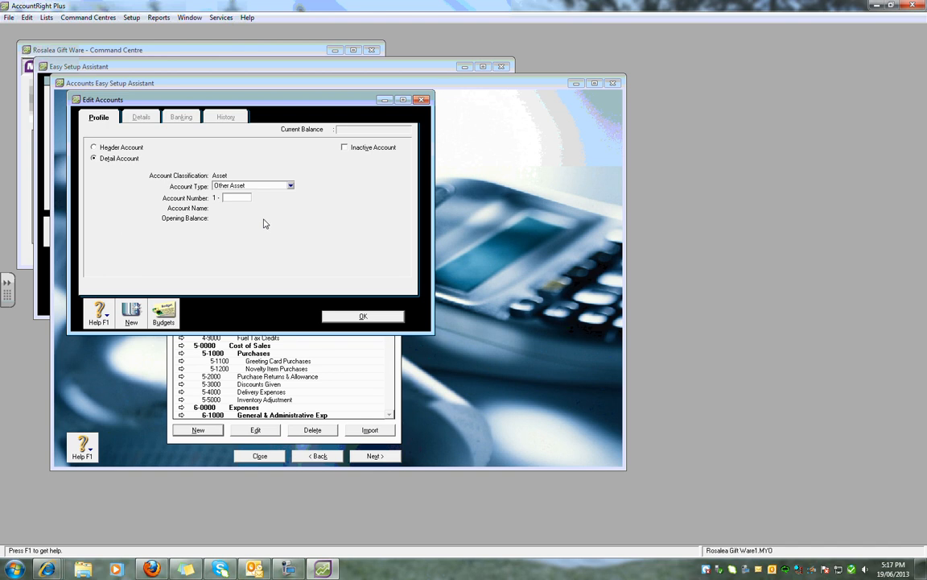
pyautogui.click(290, 185)
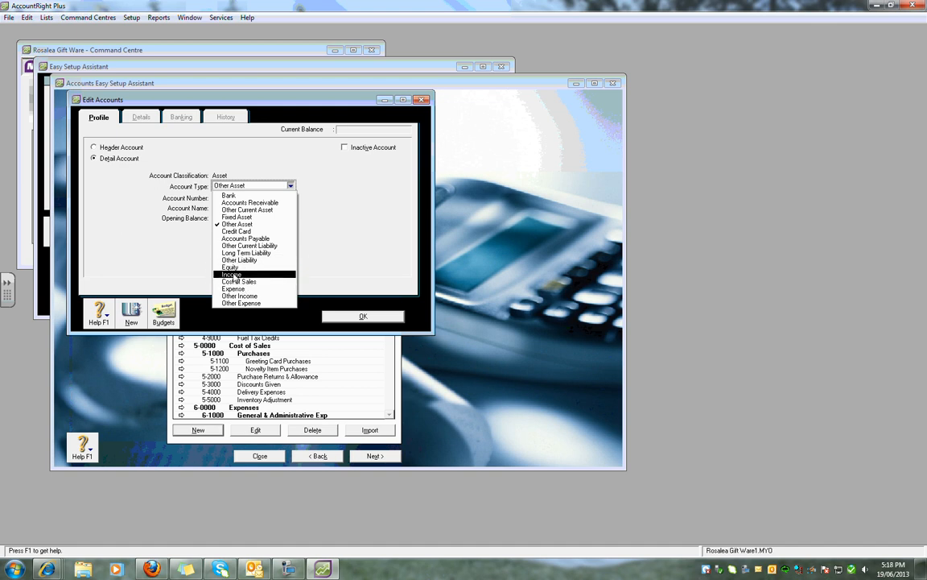
pyautogui.click(232, 275)
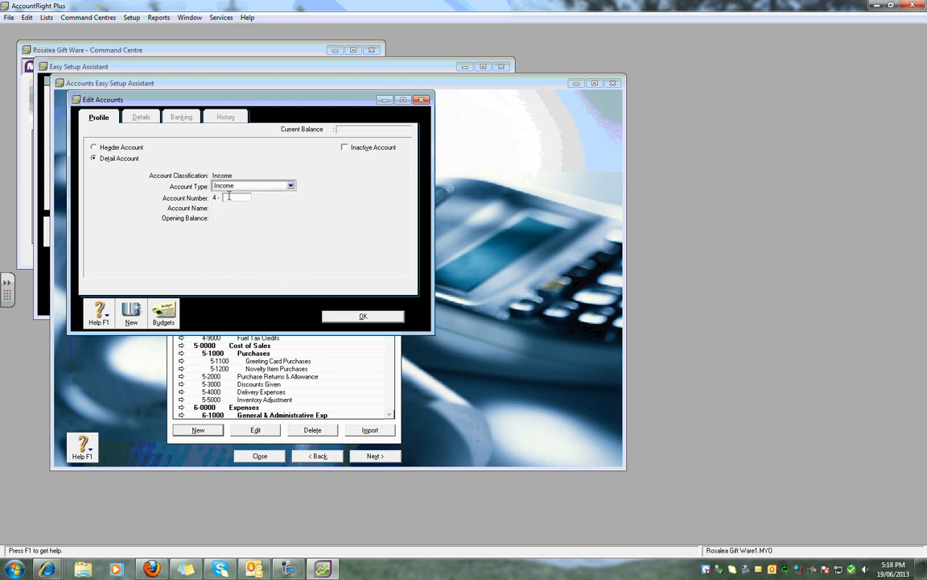
pyautogui.write('1010')
pyautogui.press('Tab')
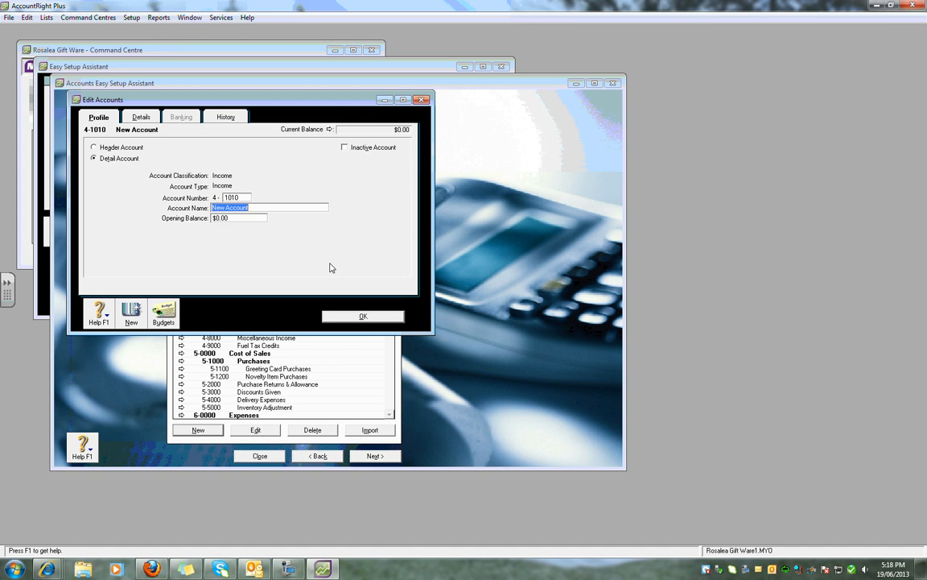
pyautogui.write('General sales')
# - Give the General sales account the GST tax code and save it
pyautogui.click(147, 118)
pyautogui.click(244, 192)
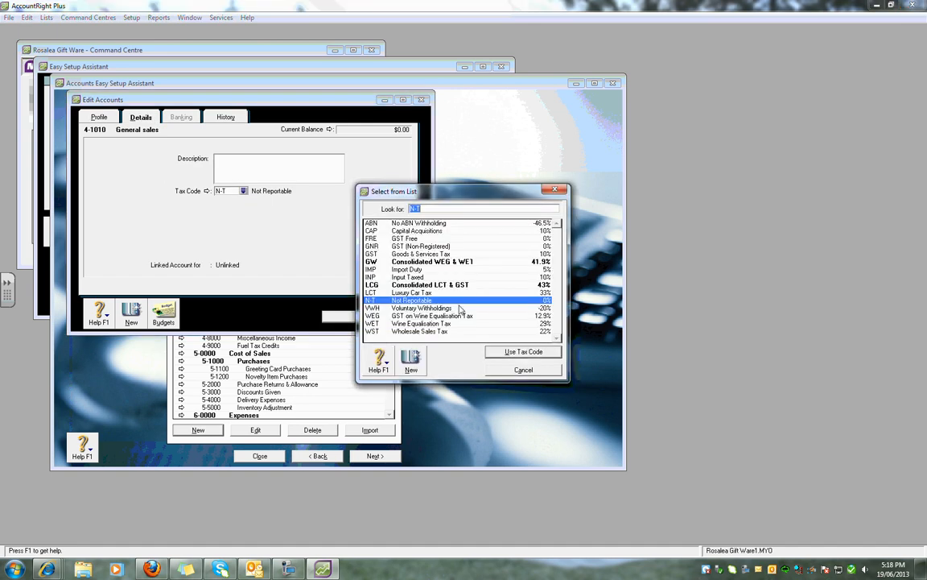
pyautogui.doubleClick(387, 255)
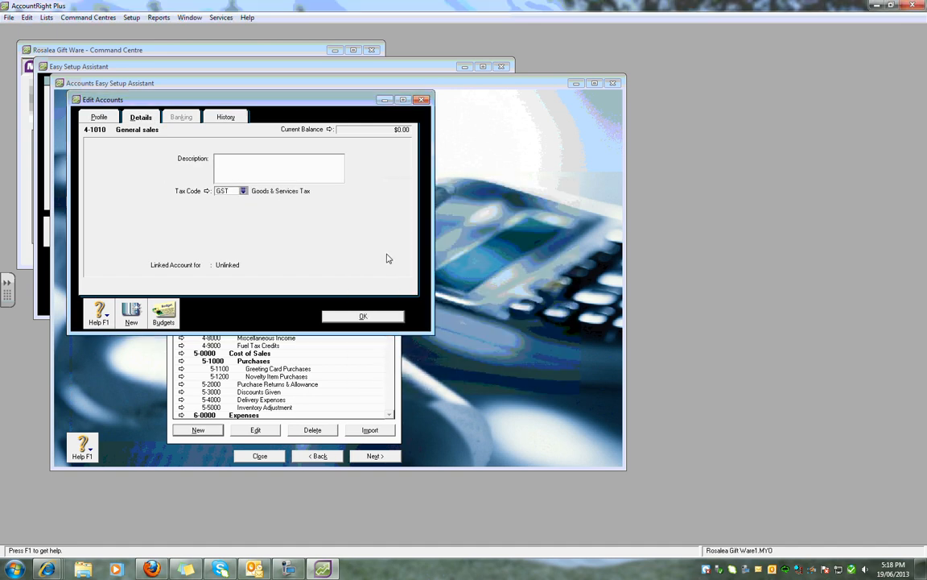
pyautogui.click(363, 317)
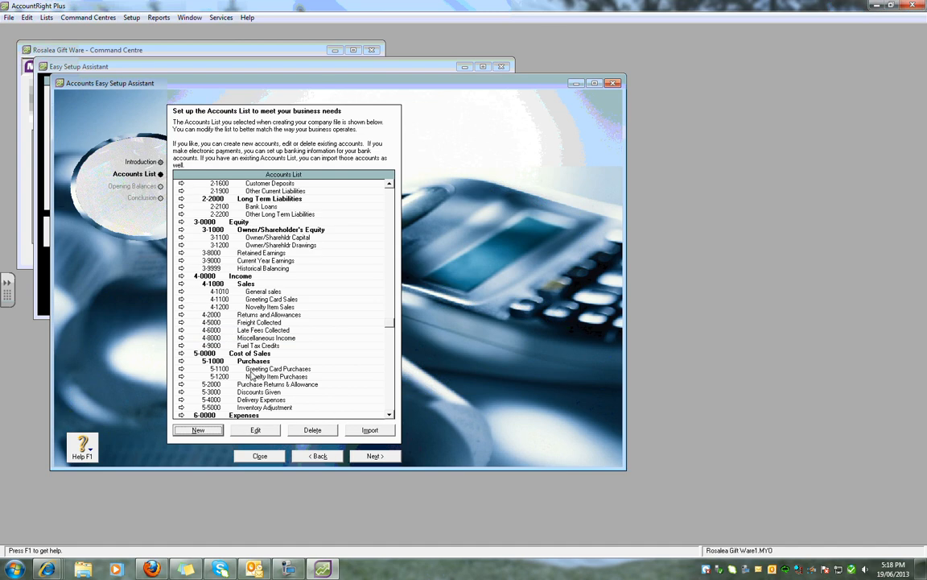
pyautogui.click(181, 369)
# - Add Cost of Sales account 5-1010 named Purchases
pyautogui.click(127, 304)
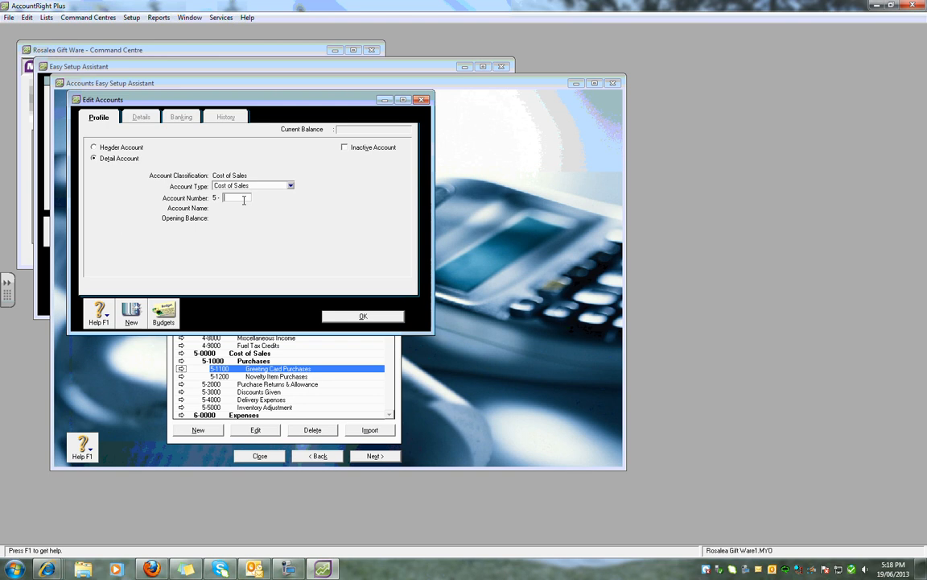
pyautogui.write('1010')
pyautogui.press('Tab')
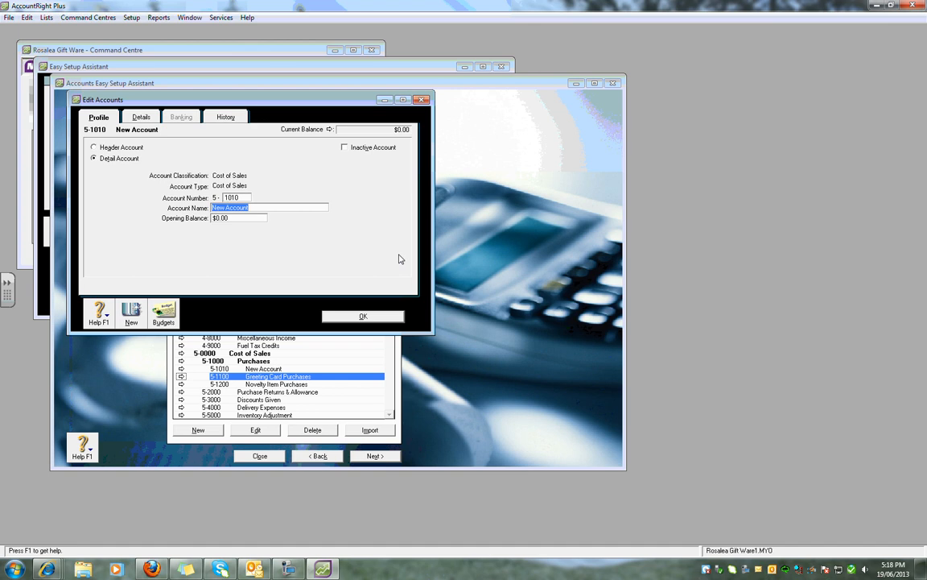
pyautogui.press('BackSpace')
pyautogui.write('Purchaes')
pyautogui.press('BackSpace')
pyautogui.write('ses')
pyautogui.click(364, 316)
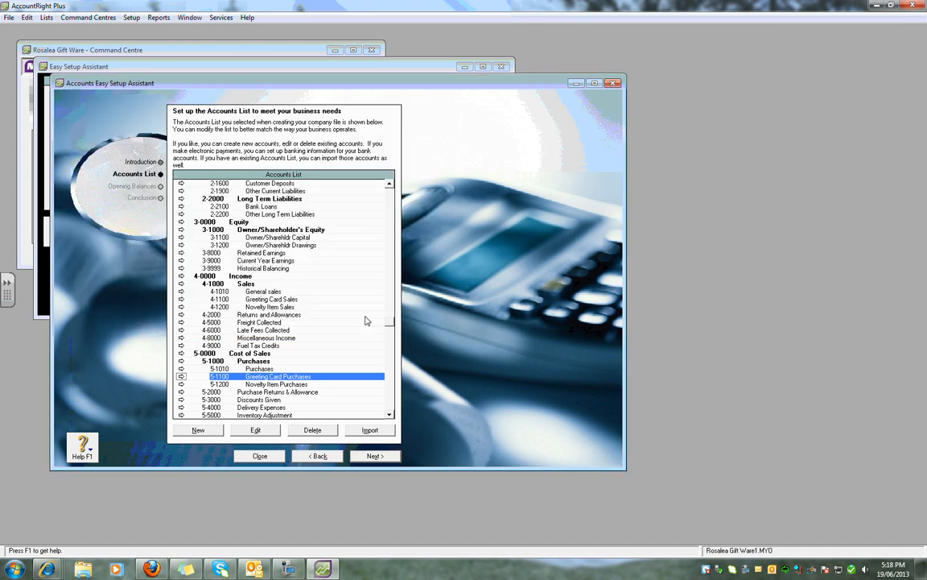
# - Enter opening balances of 8540 for Cash at bank and 6374 for owner's capital
pyautogui.click(374, 456)
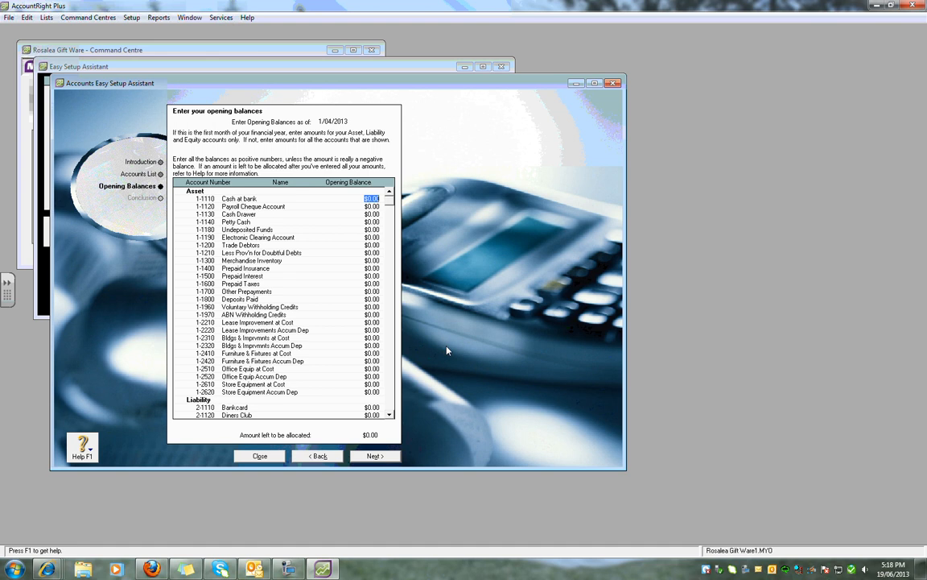
pyautogui.write('8540')
pyautogui.click(390, 415)
pyautogui.moveTo(389, 414); pyautogui.dragTo(389, 415)
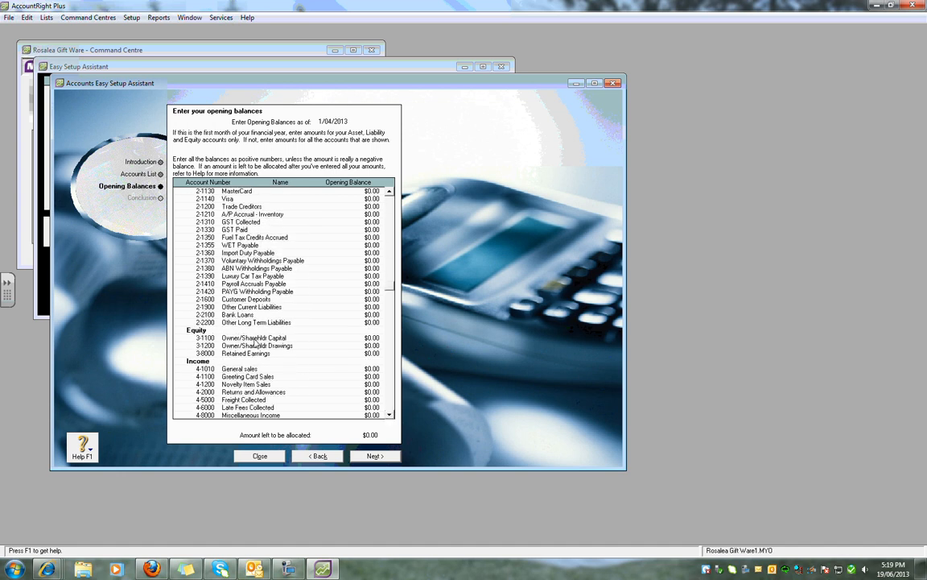
pyautogui.click(373, 339)
pyautogui.write('6374')
pyautogui.press('Tab')
# - Enter opening balances of 2998.45 for Trade Creditors and 832.45 for Trade Debtors
pyautogui.click(389, 192)
pyautogui.scroll(2, 389, 195)
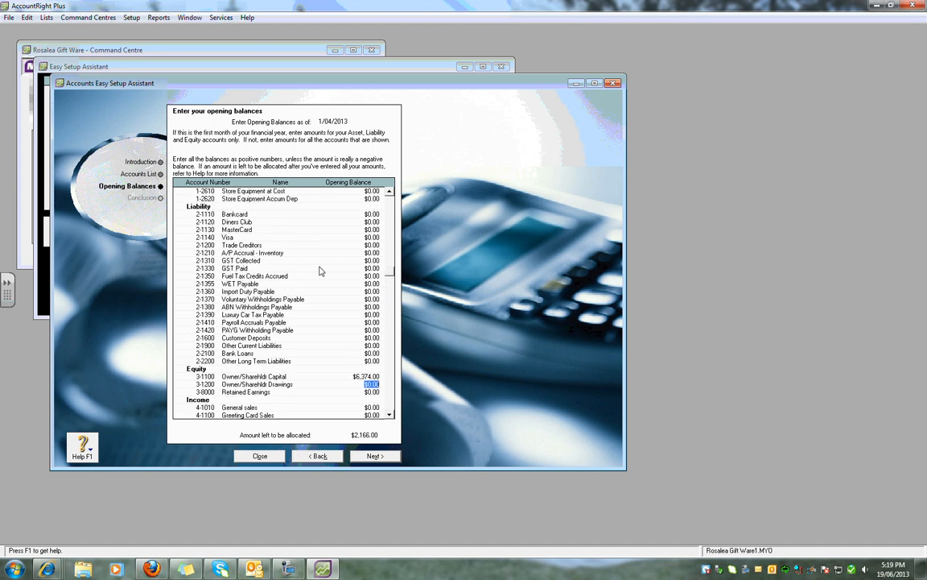
pyautogui.click(373, 245)
pyautogui.write('2998.45')
pyautogui.scroll(4, 389, 195)
pyautogui.scroll(4, 389, 196)
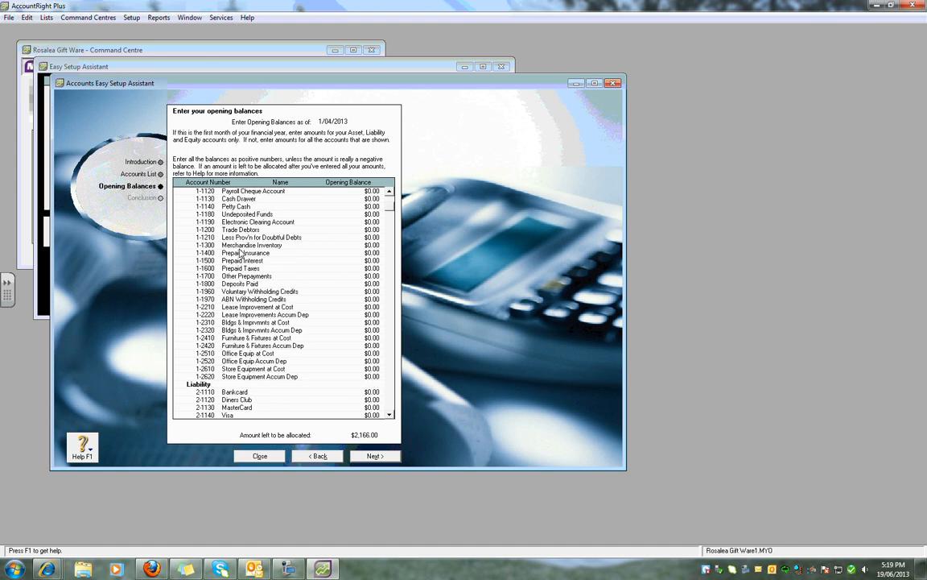
pyautogui.click(370, 230)
pyautogui.write('832.45')
pyautogui.press('Tab')
# - Finish the opening balances and close the accounts setup assistant
pyautogui.click(388, 457)
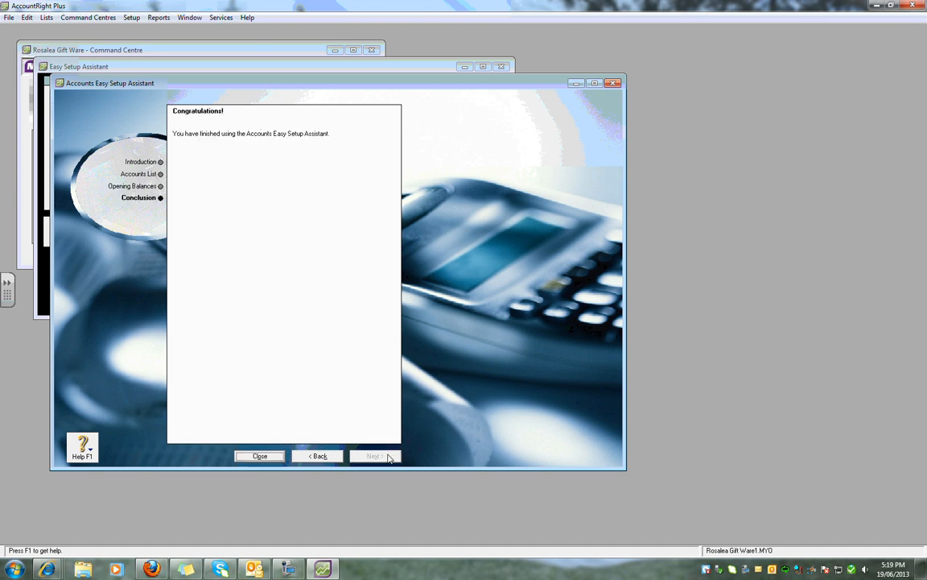
pyautogui.click(260, 457)
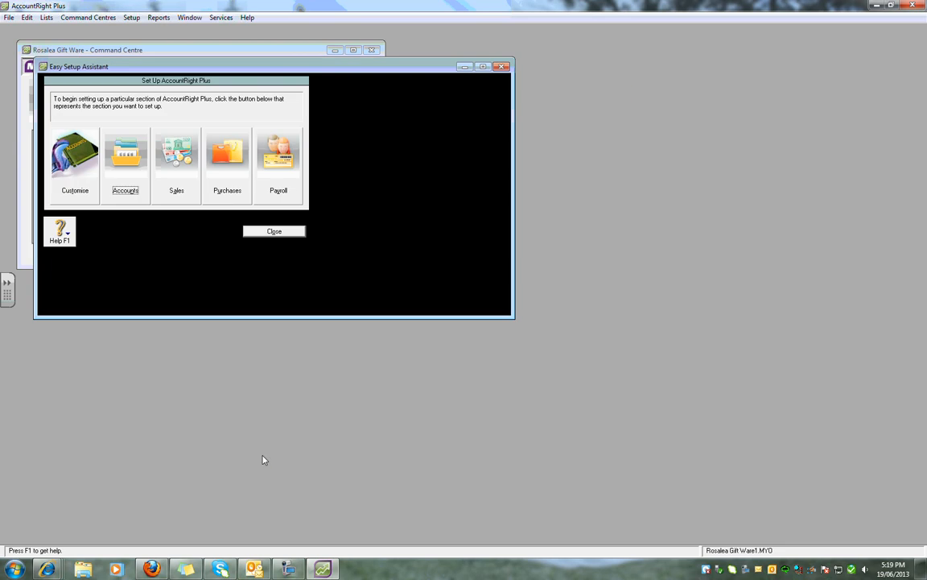
pyautogui.click(275, 233)
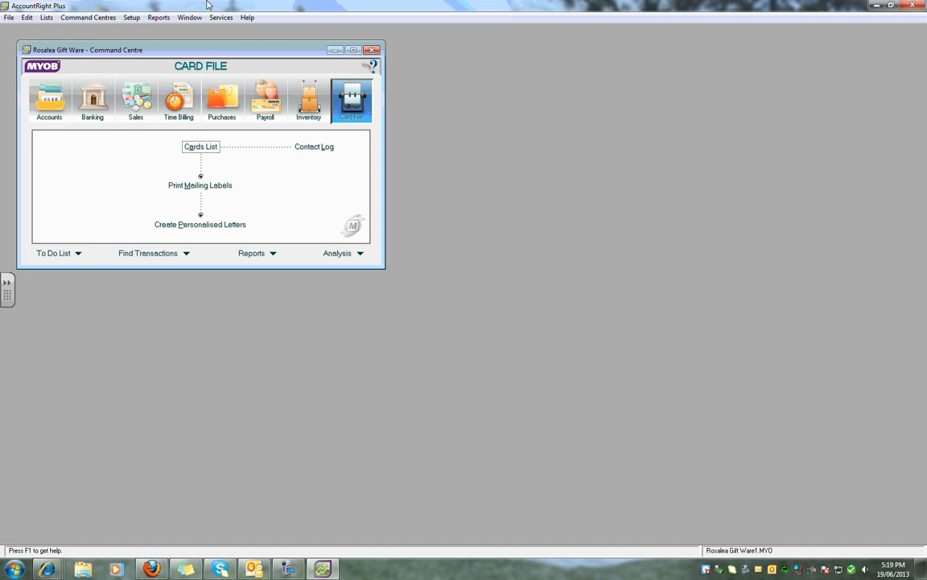
# - Open Supplier Balances in Supplier Detail mode and bring up the supplier selection list
pyautogui.click(131, 18)
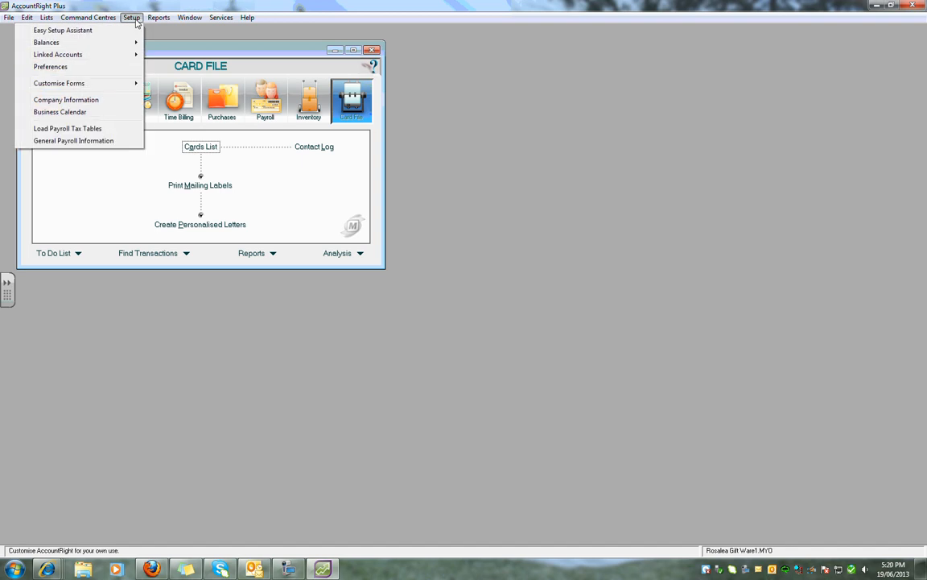
pyautogui.moveTo(109, 42)
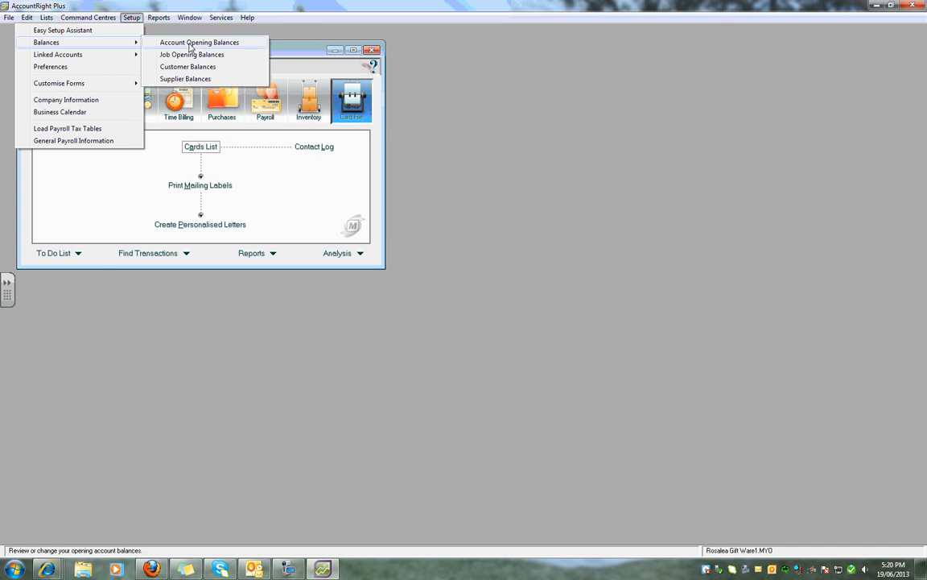
pyautogui.click(200, 81)
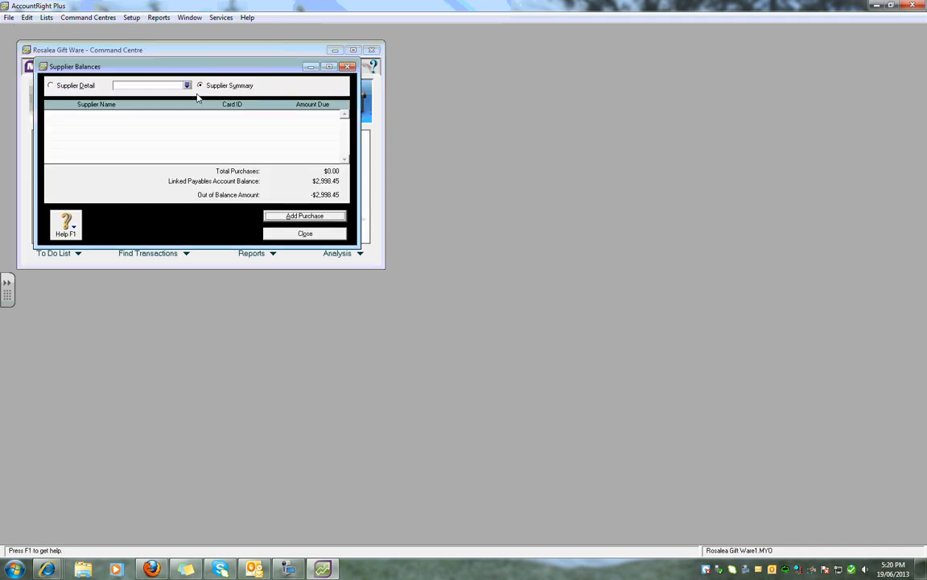
pyautogui.click(187, 85)
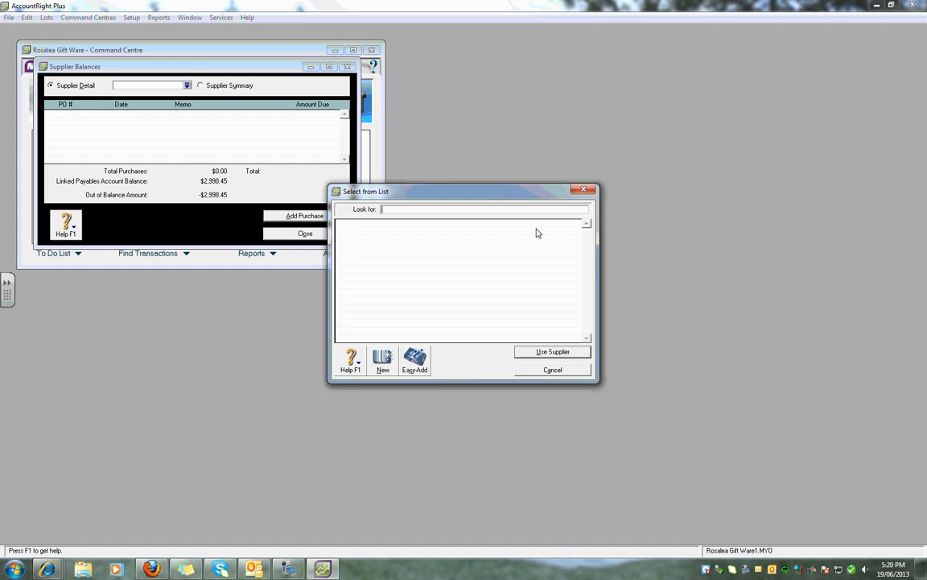
# - Create supplier cards for Craft Importers Ltd and Gift Wholesalers
pyautogui.click(383, 360)
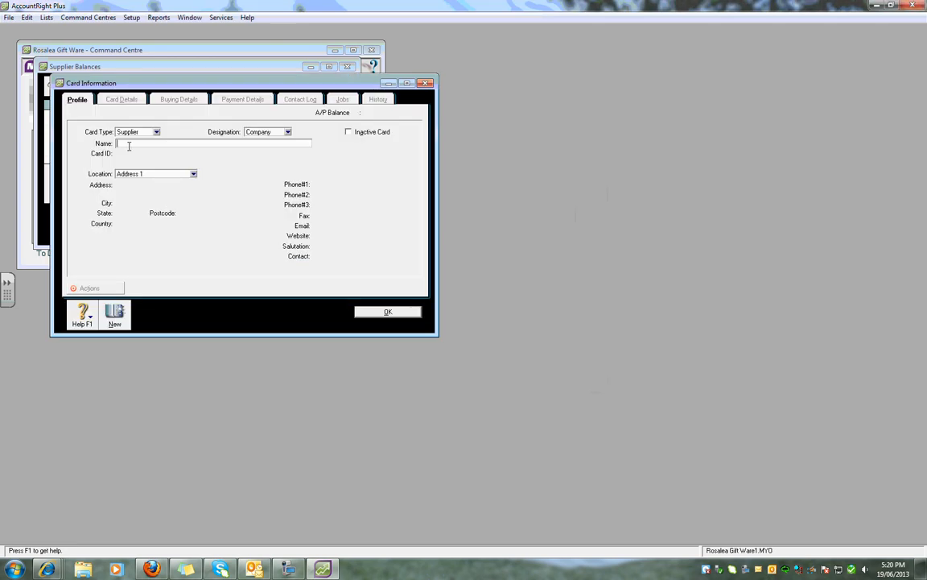
pyautogui.write('Craft')
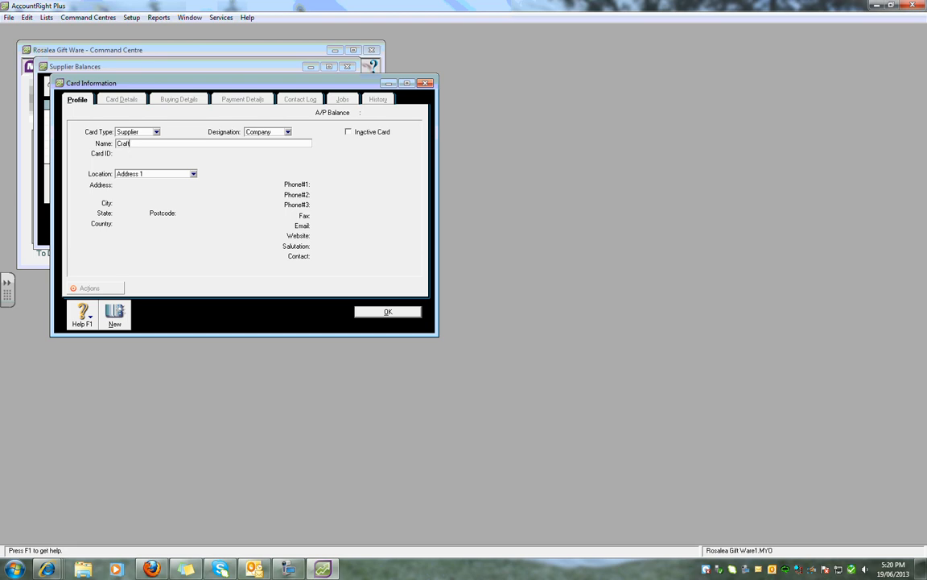
pyautogui.write(' Importers Ltd')
pyautogui.press('Tab')
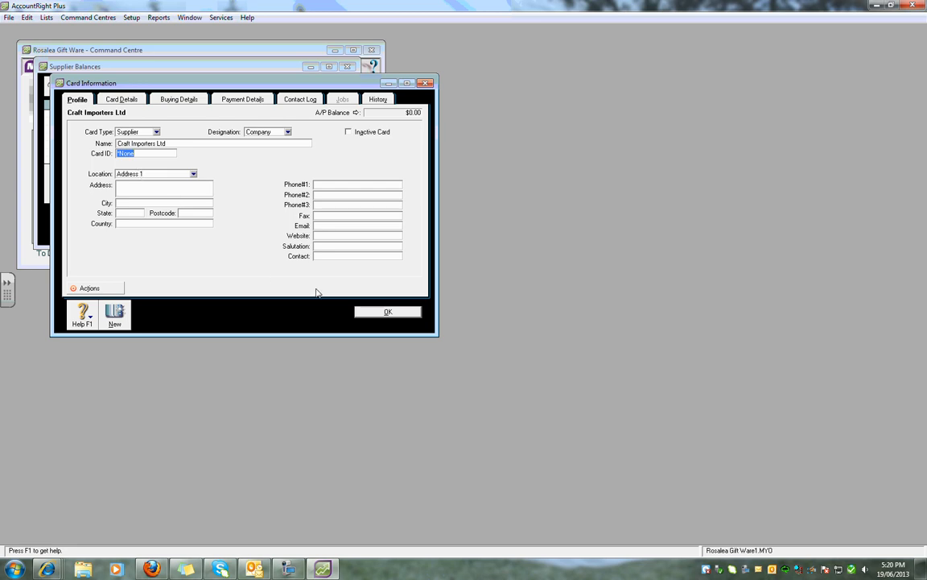
pyautogui.click(125, 312)
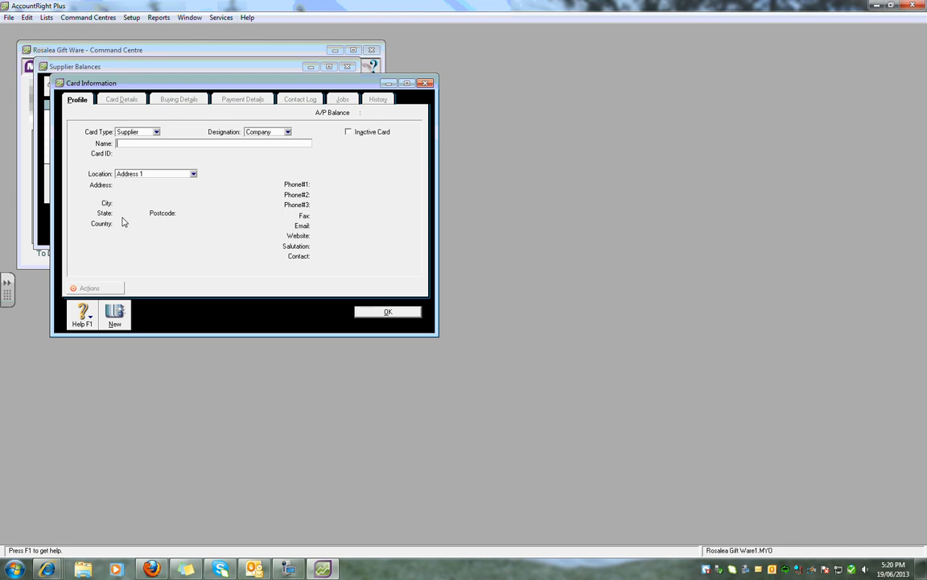
pyautogui.write('Gift W')
pyautogui.write('lesalers')
pyautogui.click(114, 318)
# - Create supplier cards for Ajax Plastics Pty Ltd and Crystal Supplies, then finish
pyautogui.write('Ajaz')
pyautogui.press('BackSpace')
pyautogui.write('x Plastics Pty Ltd')
pyautogui.click(115, 316)
pyautogui.write('Crystal Supplies')
pyautogui.click(370, 312)
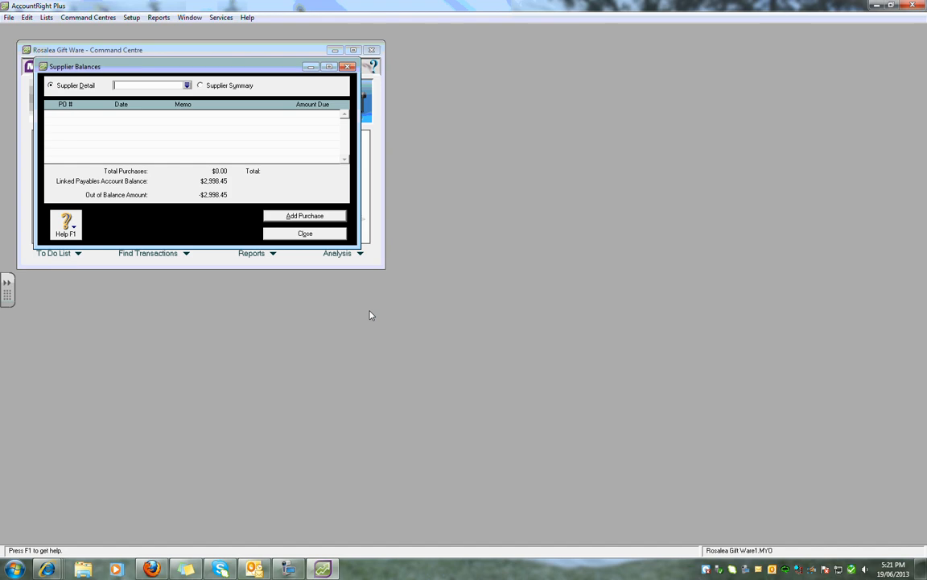
# - Select Craft Importers Ltd in Supplier Balances and enlarge the window
pyautogui.click(187, 86)
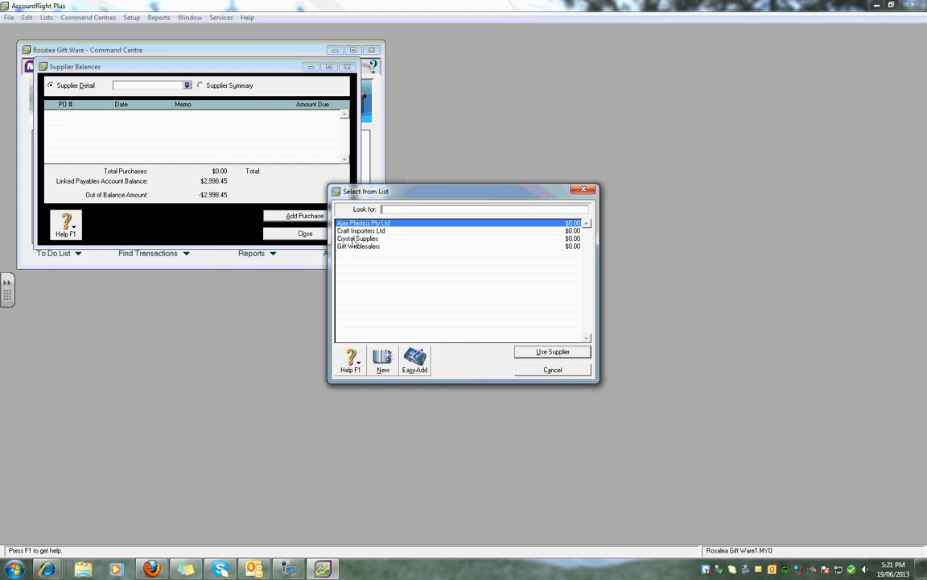
pyautogui.write('Craft Importers Ltd')
pyautogui.click(525, 356)
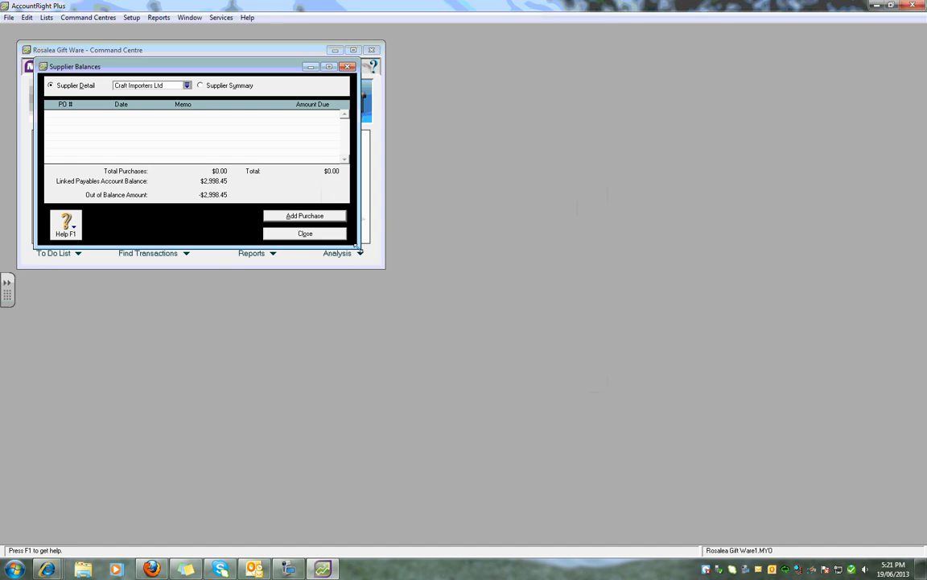
pyautogui.moveTo(359, 247); pyautogui.dragTo(465, 360)
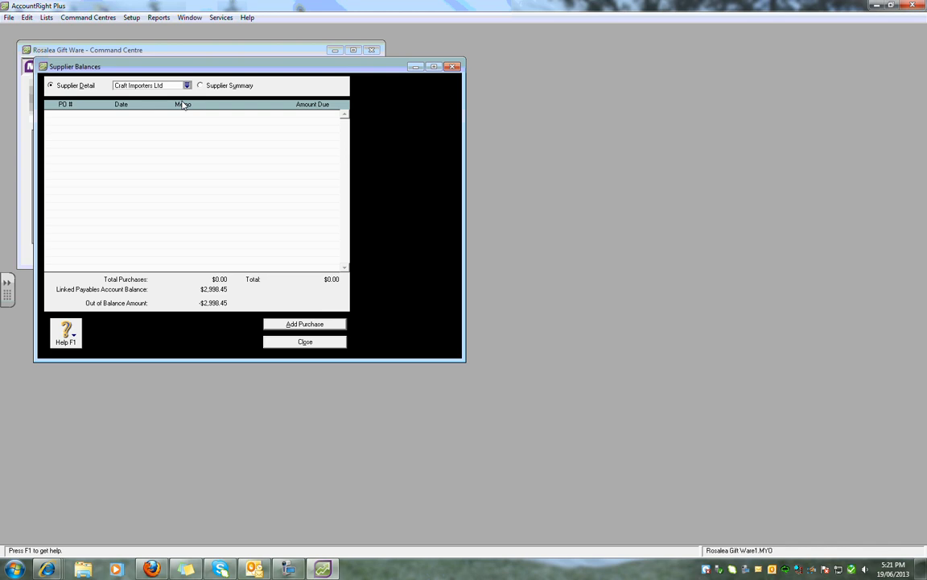
# - Record a purchase dated 1/1/13, invoice 001, total $557.80 with no tax code
pyautogui.click(300, 326)
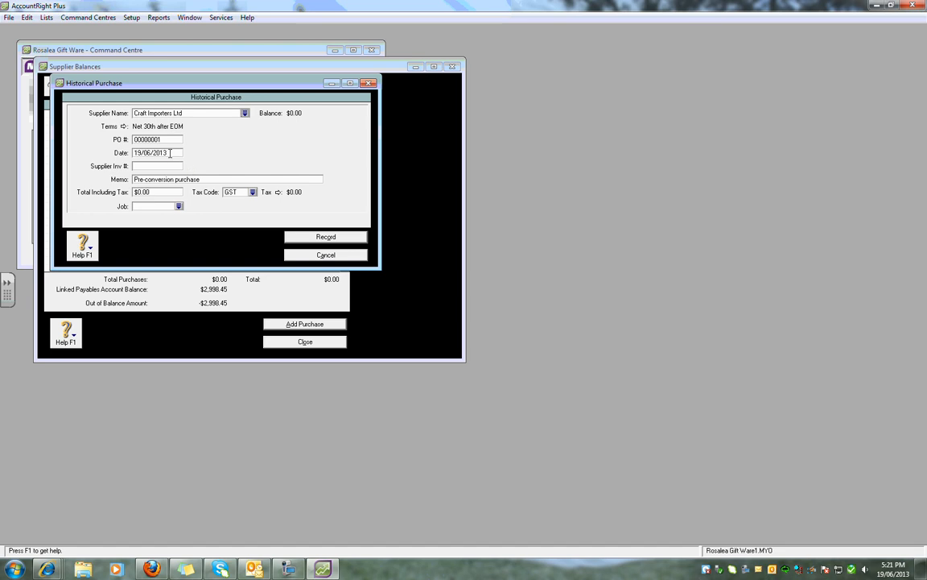
pyautogui.click(169, 154)
pyautogui.write('1/1/13')
pyautogui.press('Tab')
pyautogui.write('001')
pyautogui.press('Tab')
pyautogui.press('Tab')
pyautogui.write('557.80')
pyautogui.press('Tab')
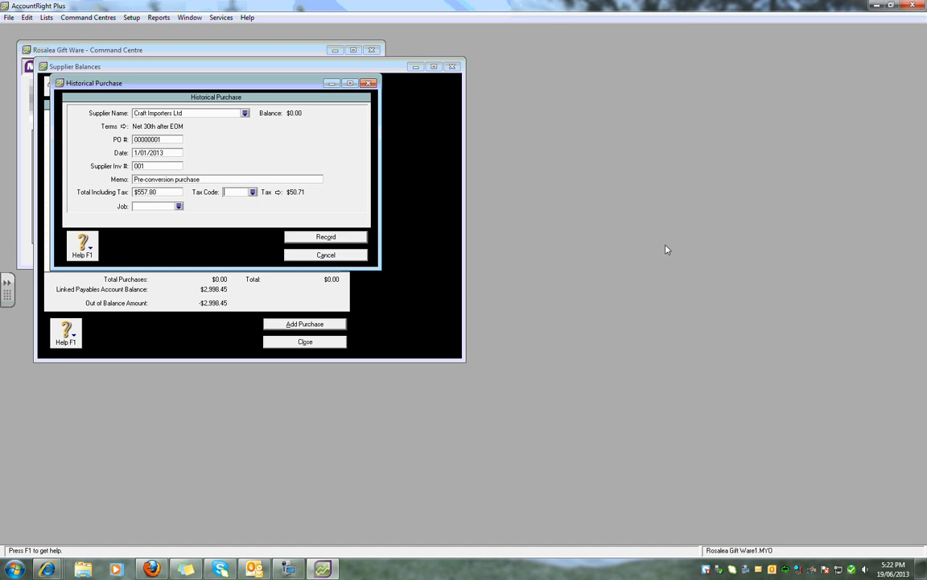
pyautogui.press('Delete')
pyautogui.click(326, 236)
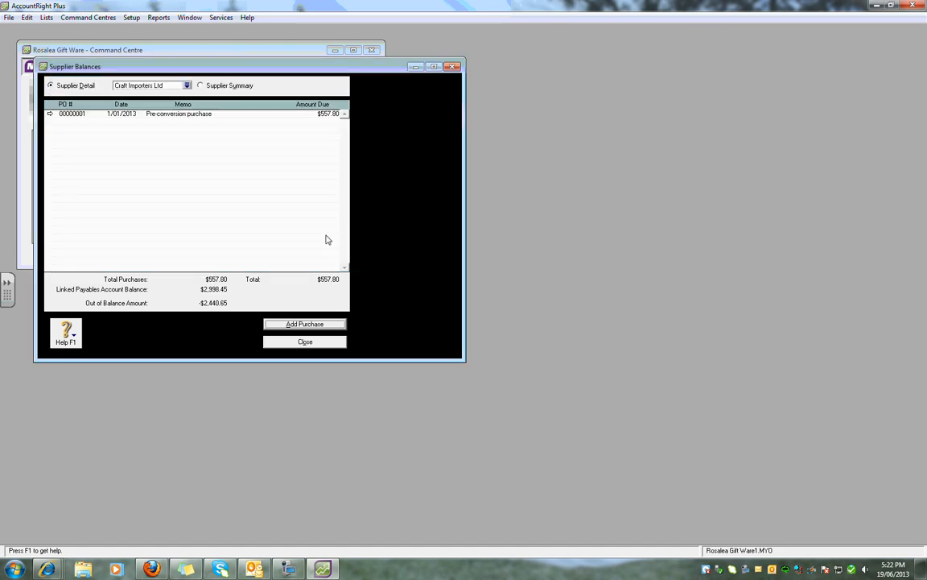
# - Record Gift Wholesalers' purchase: invoice 002, total $650.80, no tax code
pyautogui.click(186, 85)
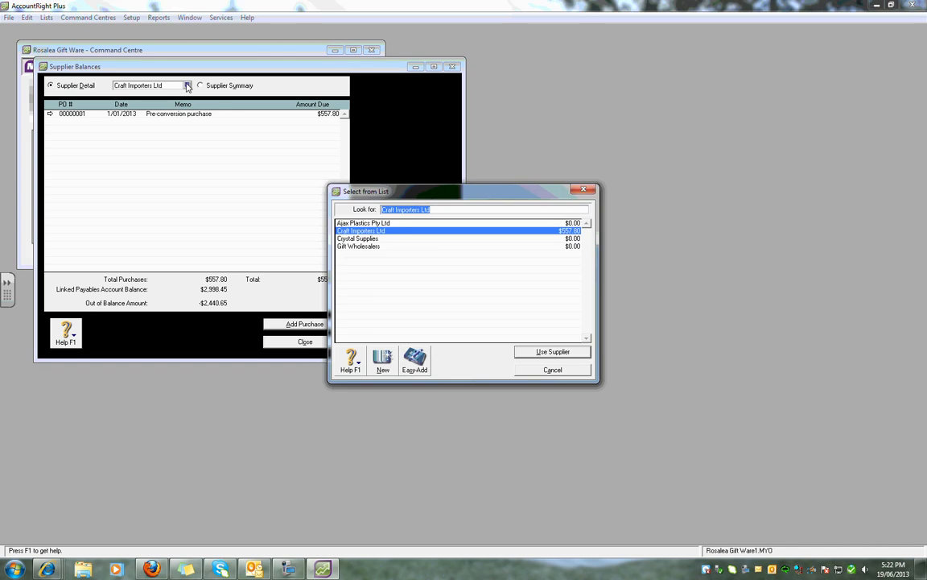
pyautogui.doubleClick(355, 246)
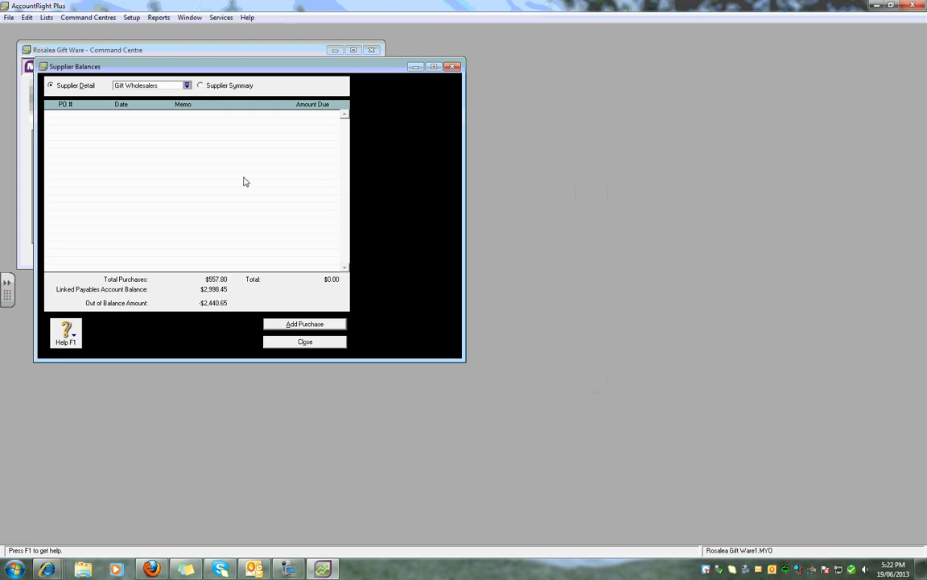
pyautogui.click(323, 324)
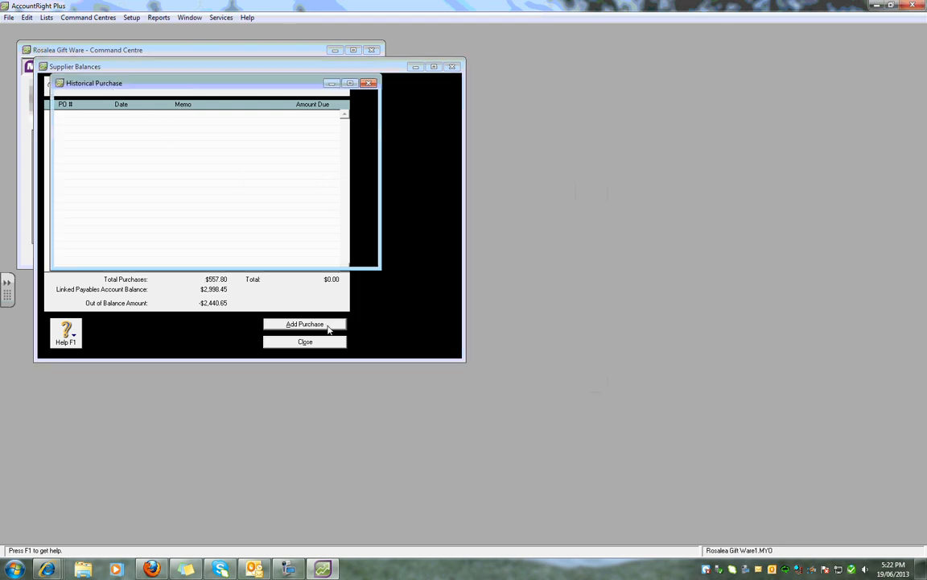
pyautogui.press('Tab')
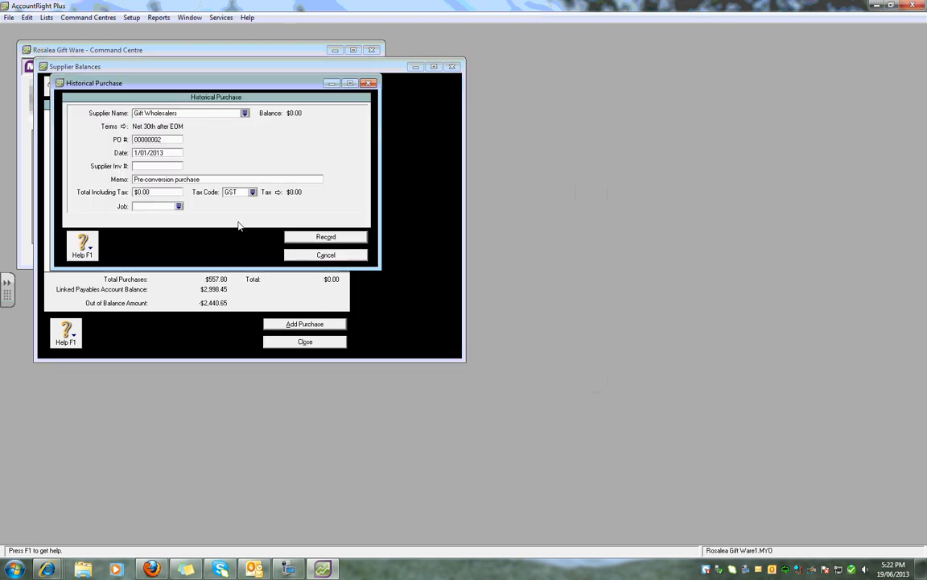
pyautogui.click(156, 167)
pyautogui.write('00')
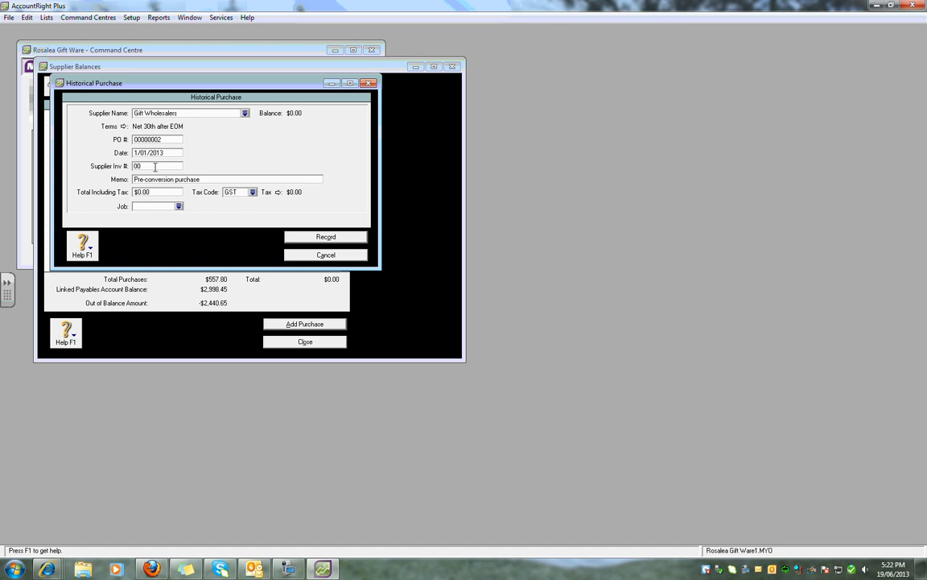
pyautogui.write('2')
pyautogui.press('Tab')
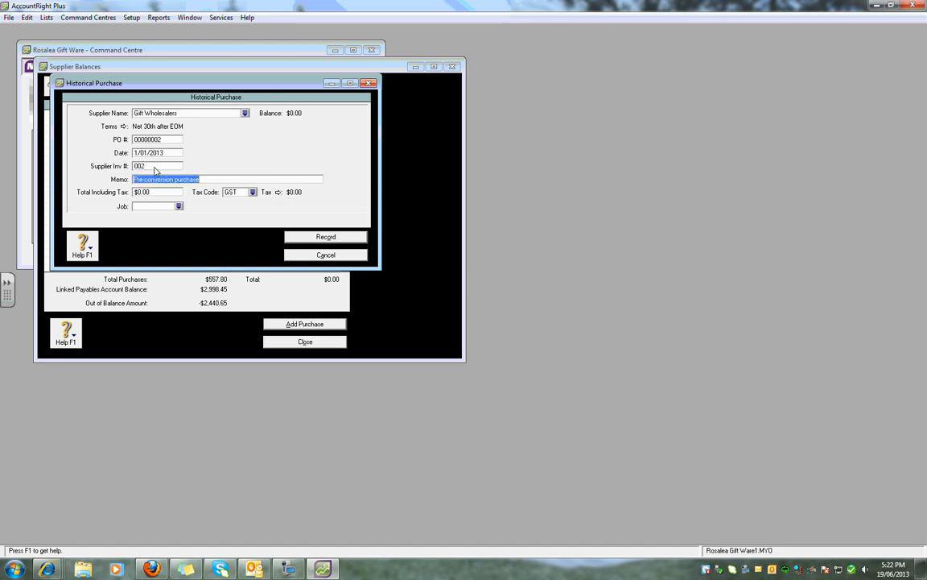
pyautogui.press('Tab')
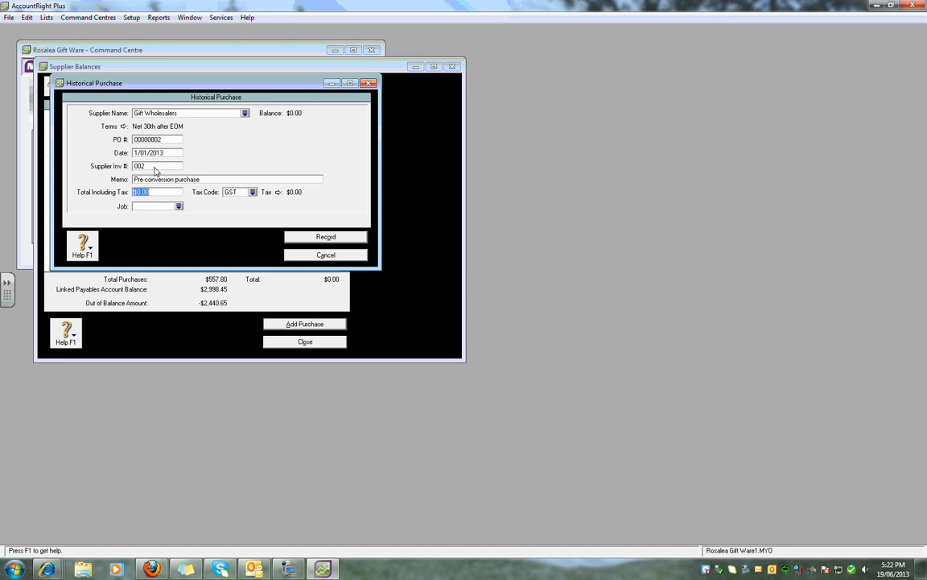
pyautogui.write('650.80')
pyautogui.press('Tab')
pyautogui.press('Delete')
pyautogui.click(315, 237)
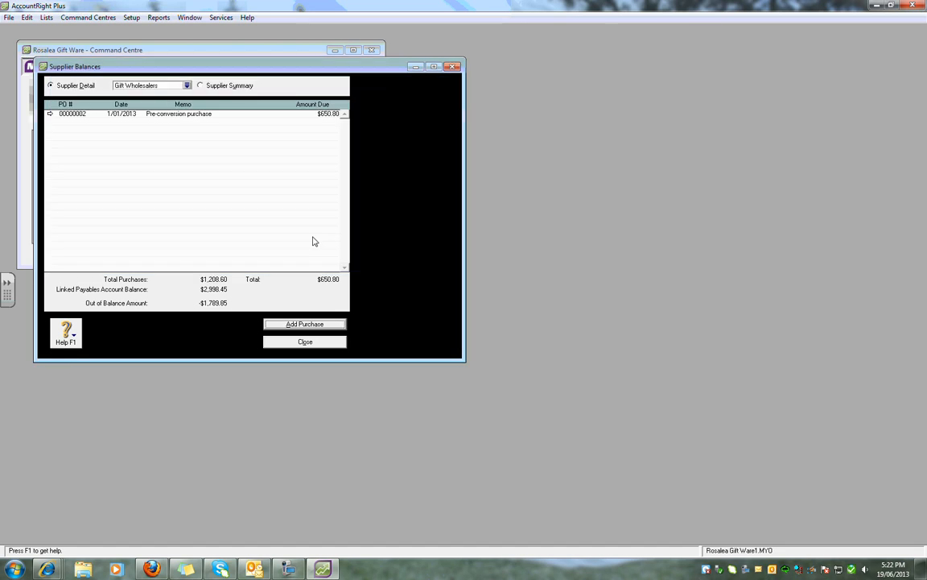
# - Record Ajax Plastics Pty Ltd's purchase: invoice 003, total $259.10, no tax code
pyautogui.click(187, 85)
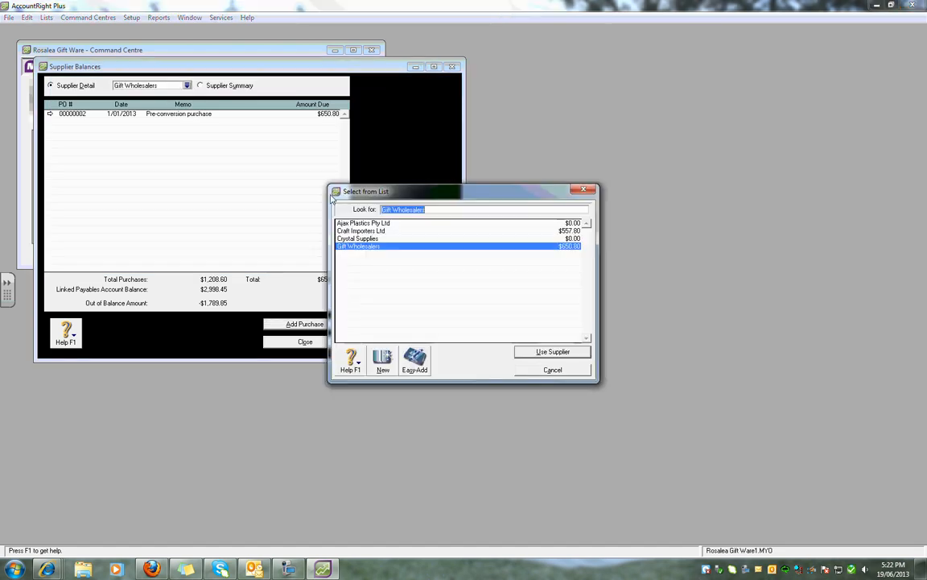
pyautogui.doubleClick(356, 224)
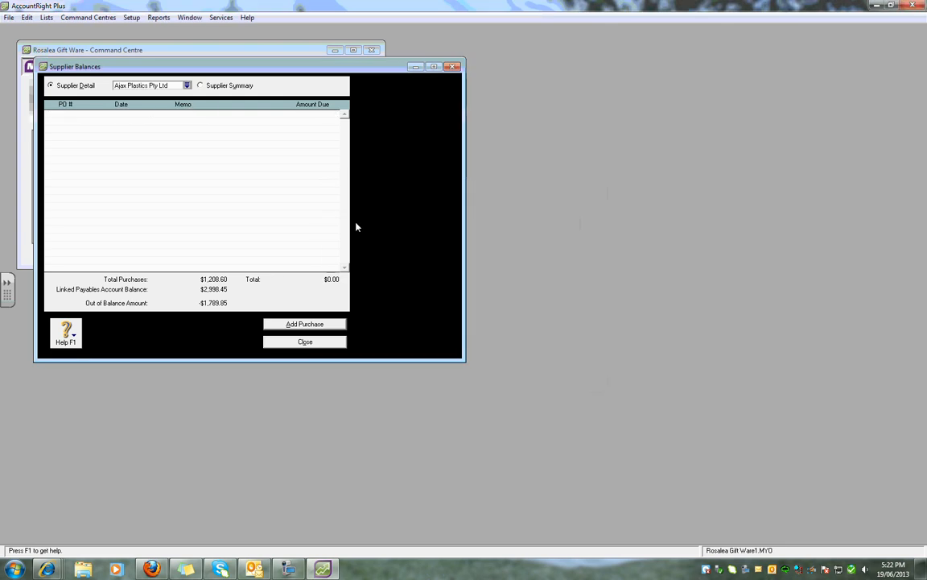
pyautogui.click(304, 324)
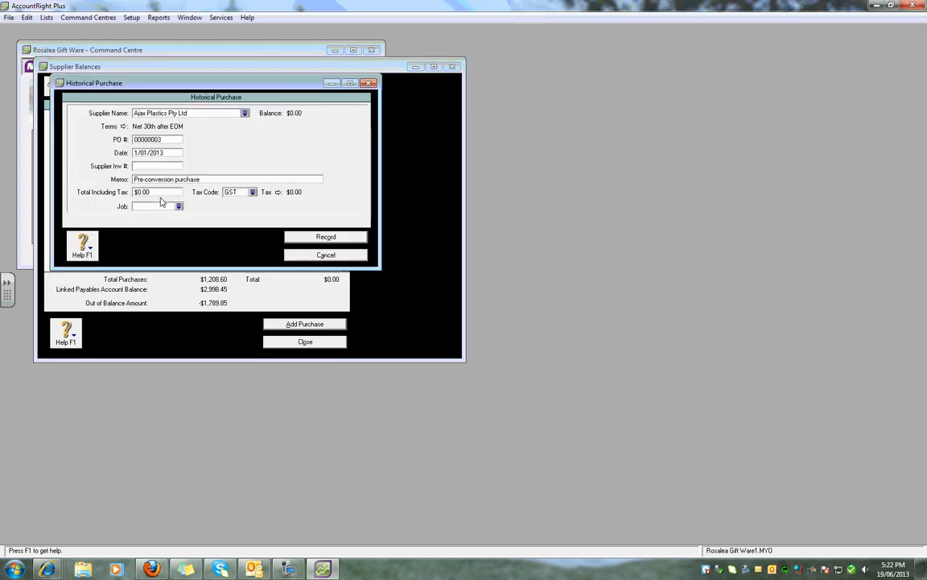
pyautogui.click(149, 165)
pyautogui.write('003')
pyautogui.press('Tab')
pyautogui.press('Tab')
pyautogui.write('259.10')
pyautogui.press('Tab')
pyautogui.press('BackSpace')
pyautogui.click(337, 239)
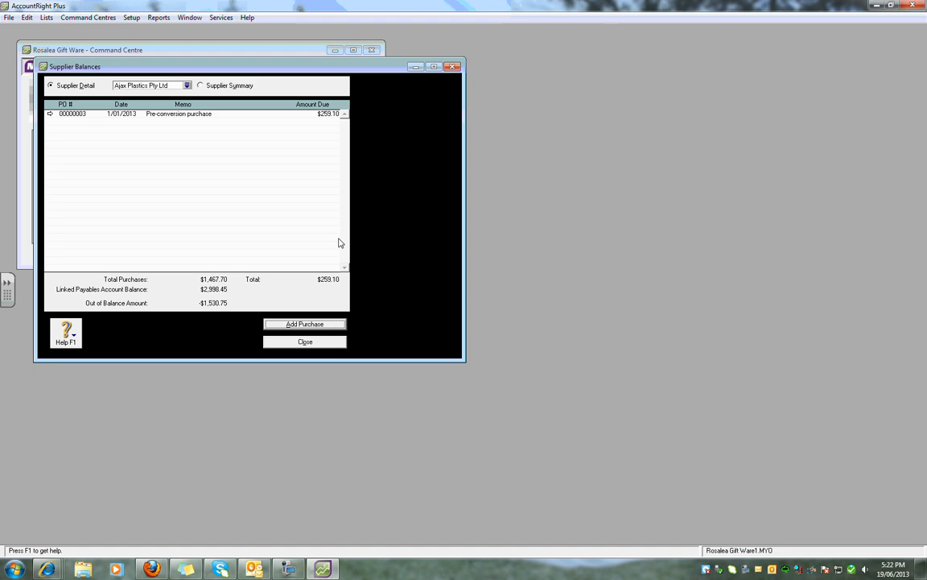
pyautogui.click(187, 85)
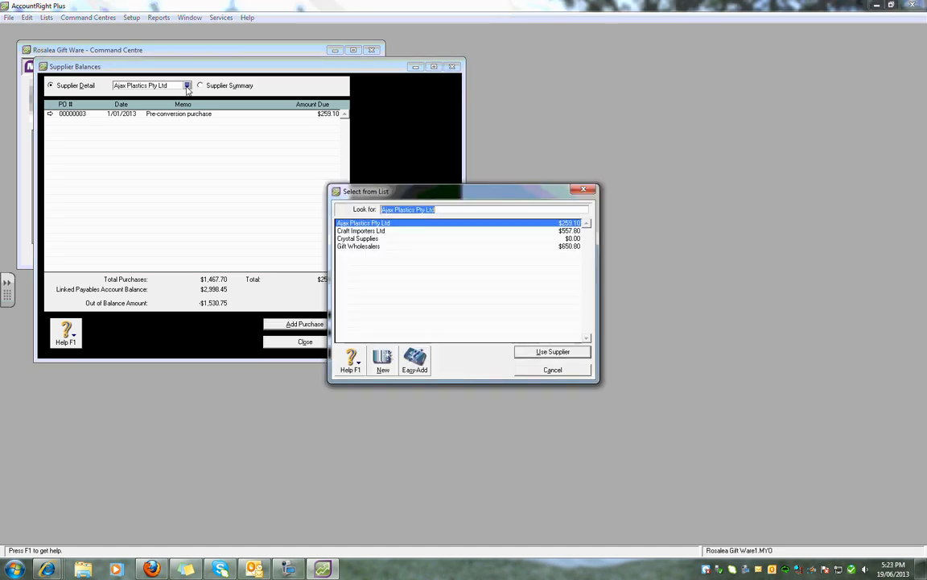
# - Record Crystal Supplies' purchase: invoice 004, $1,530.75, no tax code, then close Supplier Balances
pyautogui.doubleClick(351, 240)
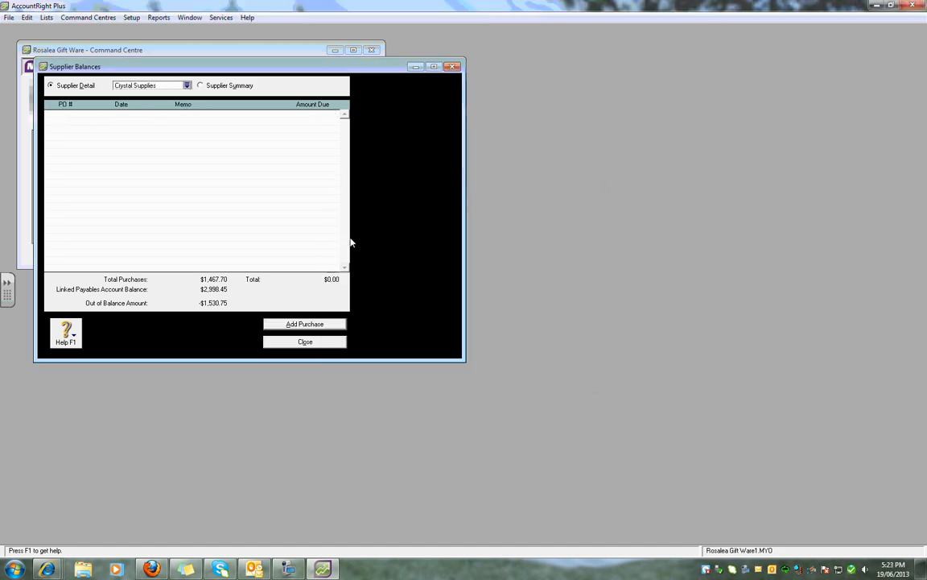
pyautogui.click(297, 325)
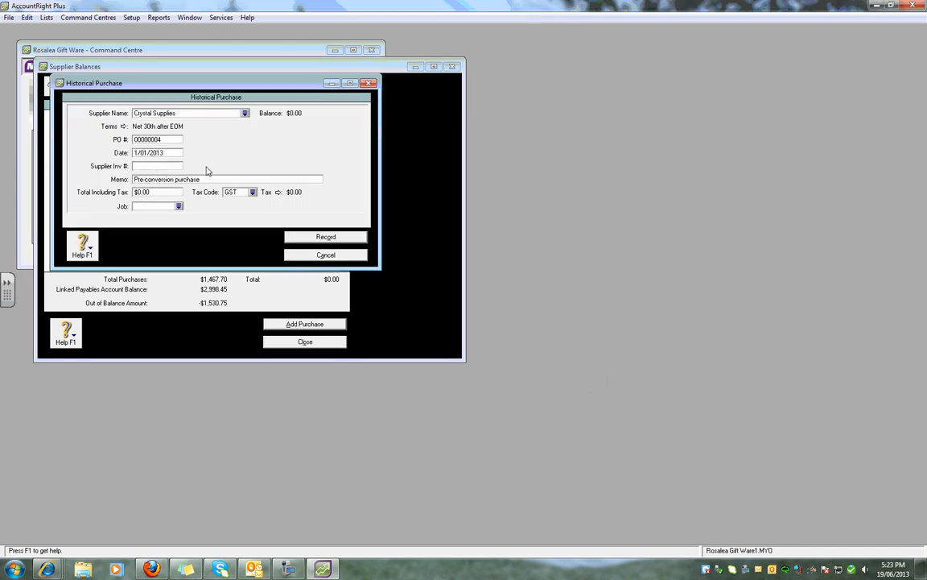
pyautogui.write('004')
pyautogui.press('Tab')
pyautogui.press('Tab')
pyautogui.write('1530.75')
pyautogui.press('Tab')
pyautogui.press('BackSpace')
pyautogui.click(298, 235)
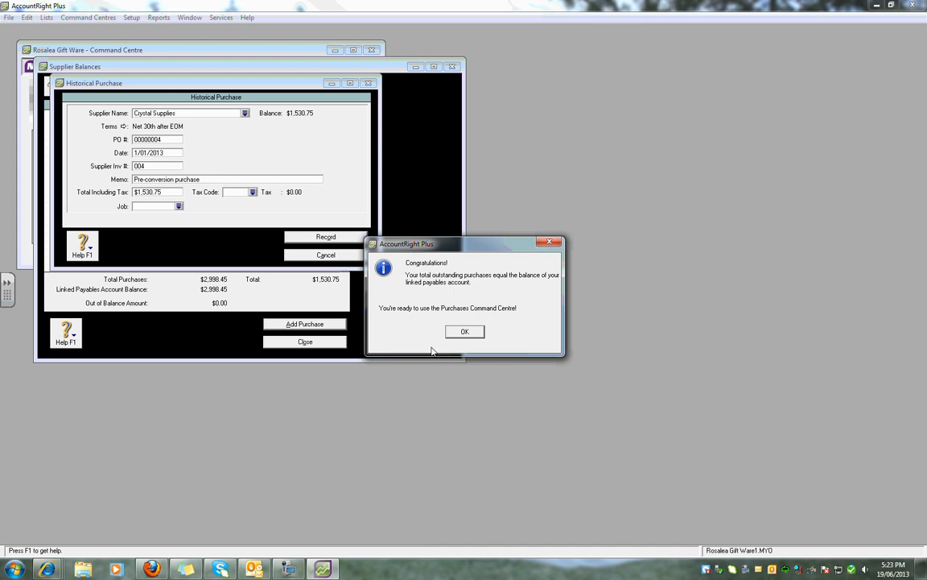
pyautogui.click(464, 332)
pyautogui.click(325, 342)
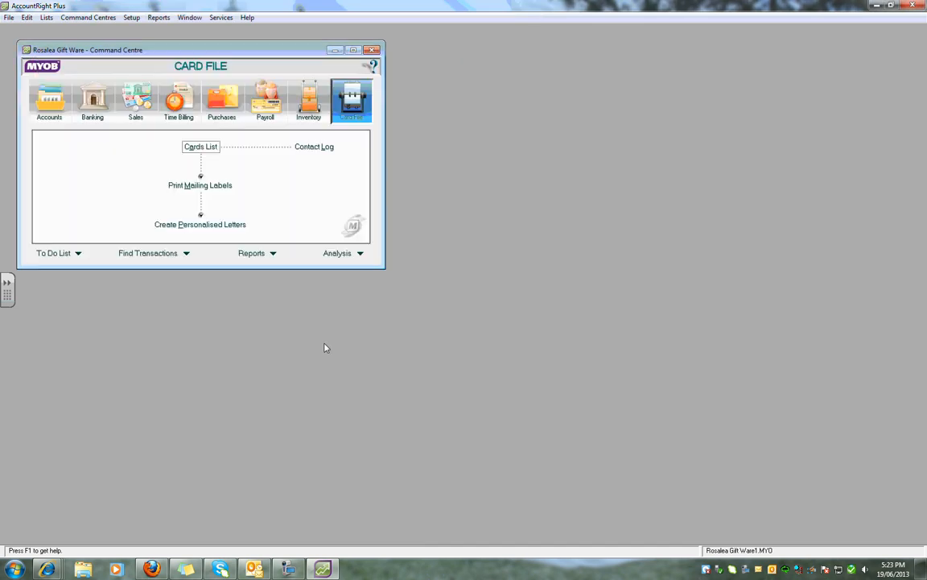